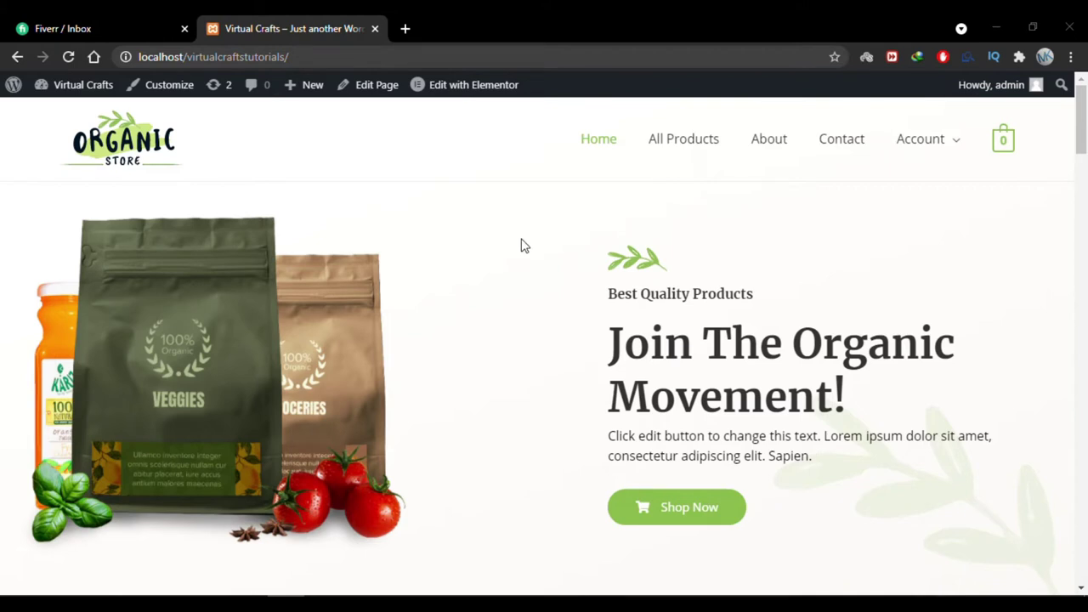
# - Go to the admin dashboard, open Products > All Products, then the Product categories page
pyautogui.click(81, 114)
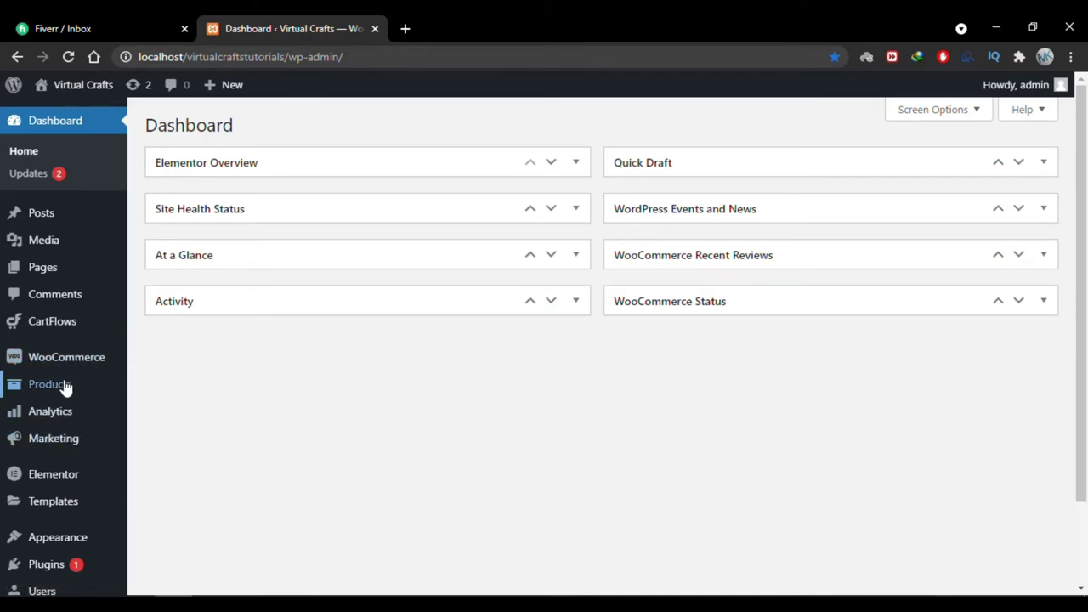
pyautogui.moveTo(63, 389)
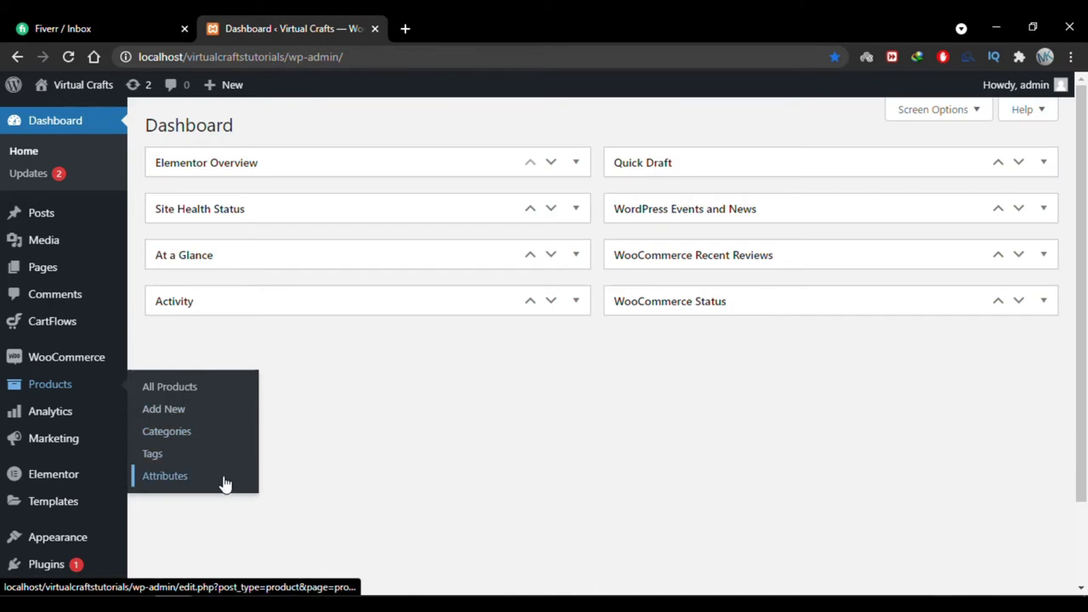
pyautogui.click(223, 394)
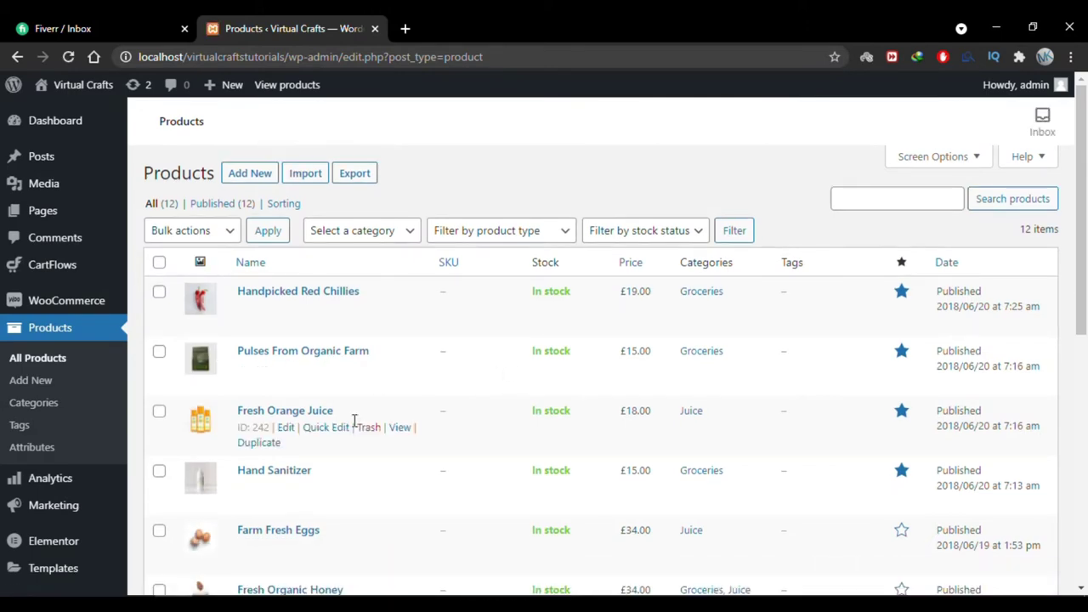
pyautogui.scroll(-6, 468, 396)
pyautogui.scroll(6, 468, 396)
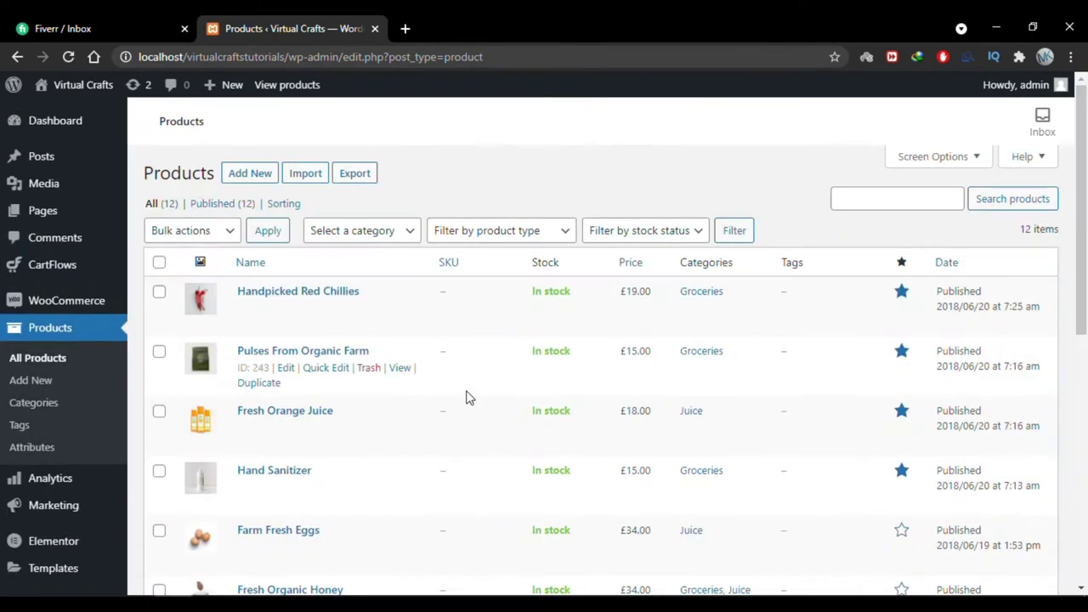
pyautogui.click(89, 411)
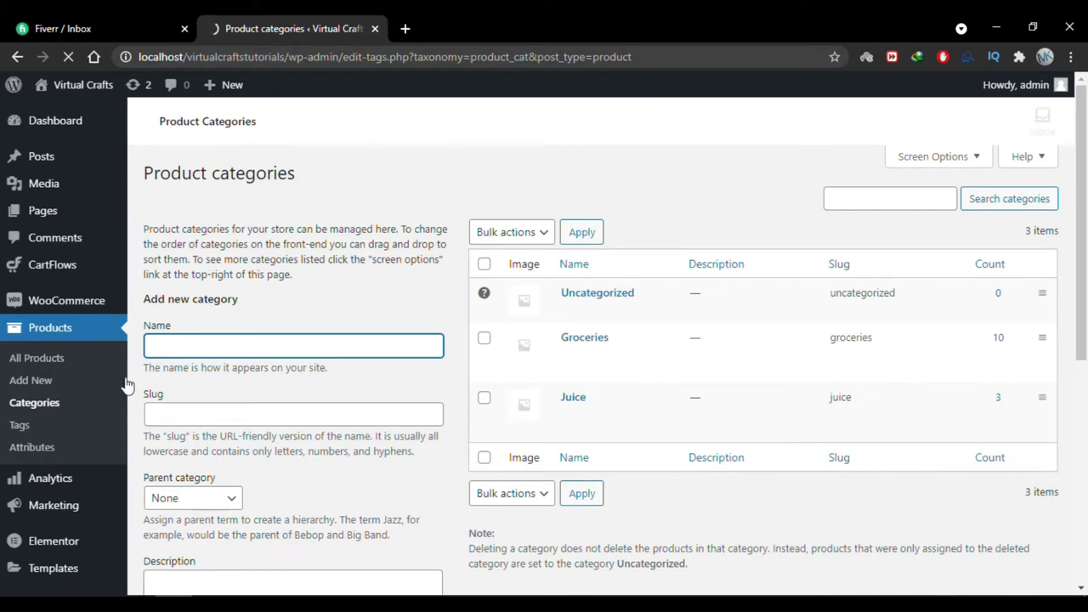
# - Name the new category 'Tutorial products' and leave its Parent as None
pyautogui.write('Tutorial products')
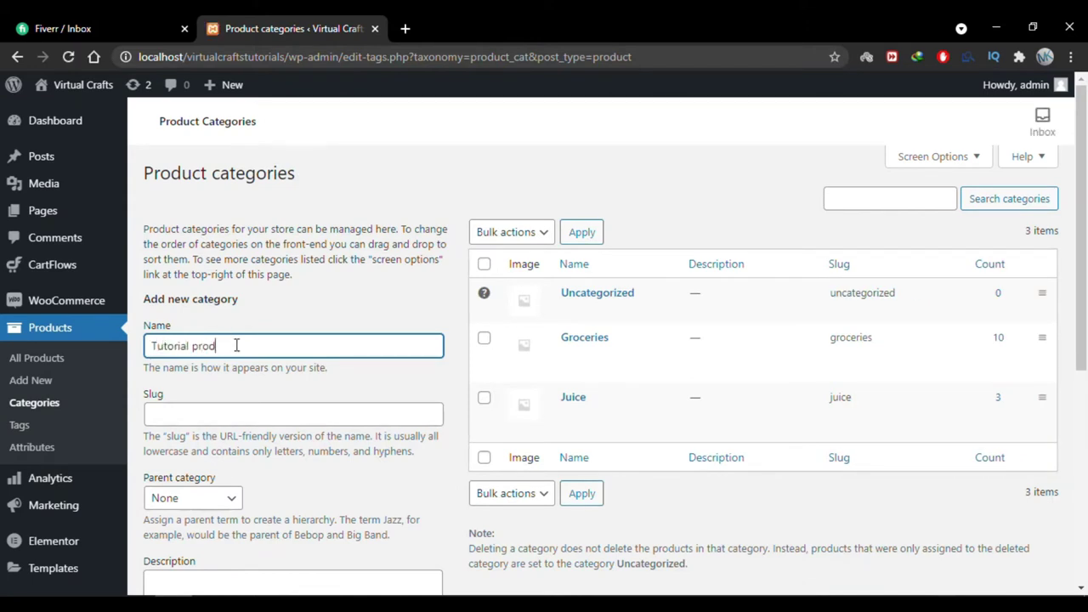
pyautogui.click(340, 383)
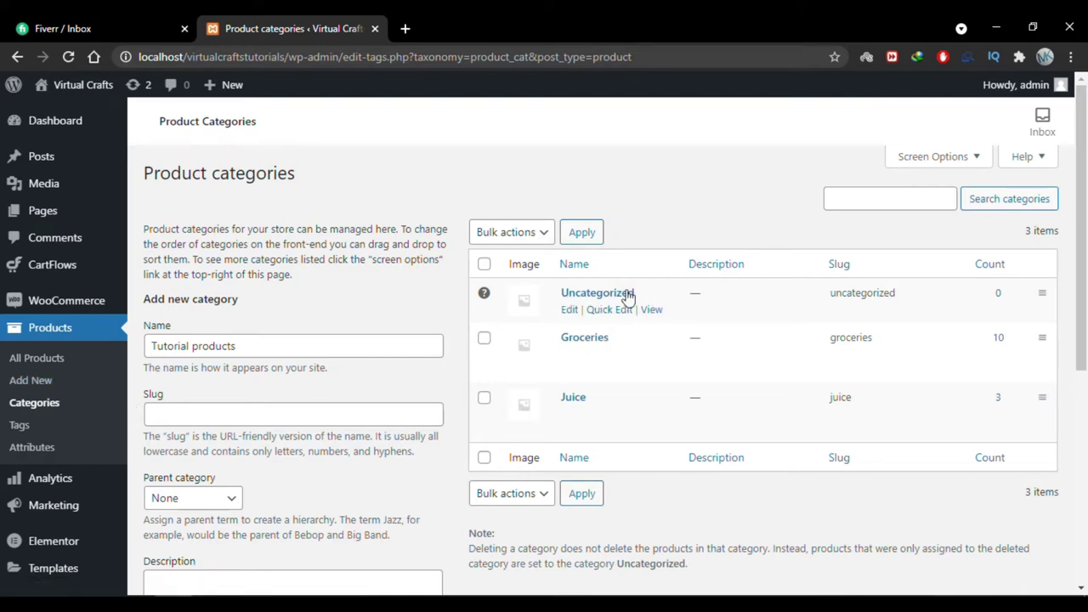
pyautogui.scroll(-1, 376, 384)
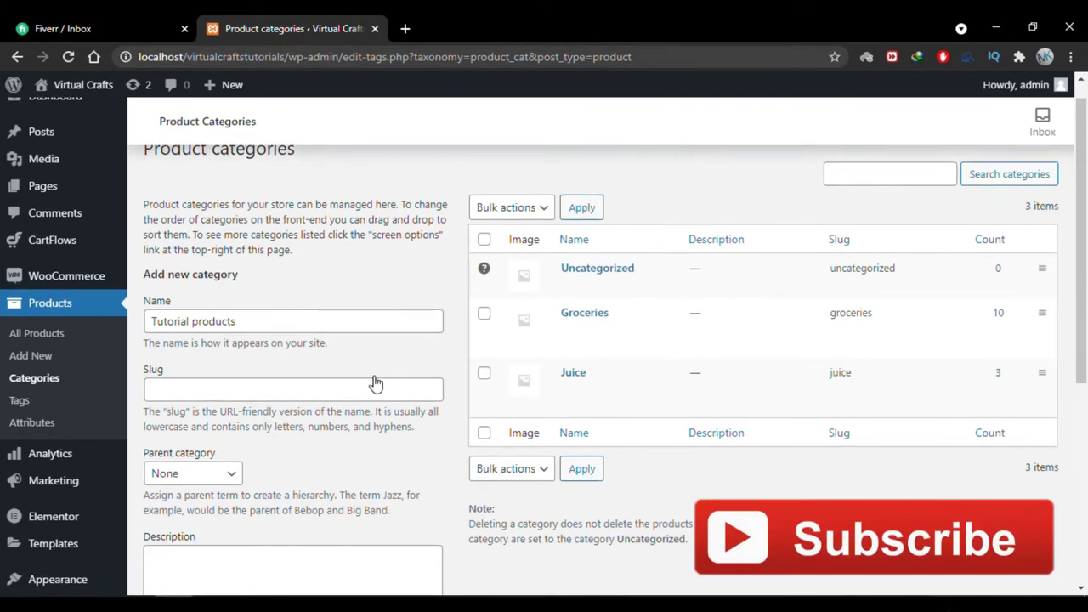
pyautogui.scroll(-1, 375, 385)
pyautogui.click(225, 457)
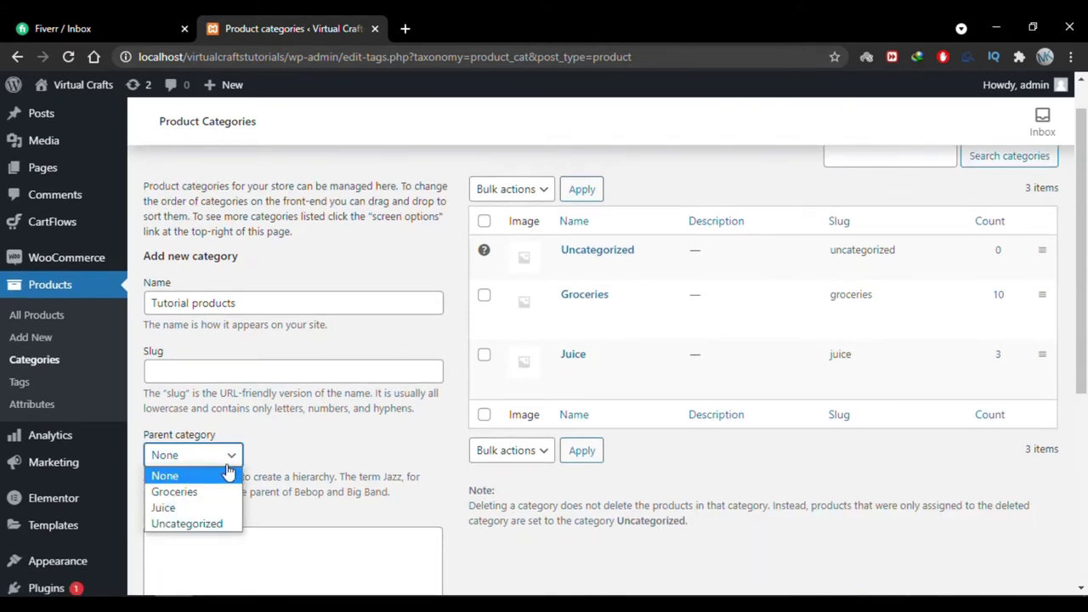
pyautogui.click(296, 439)
# - Describe it as 'These products are the the sake of tutorials.' and add the category
pyautogui.scroll(-3, 340, 435)
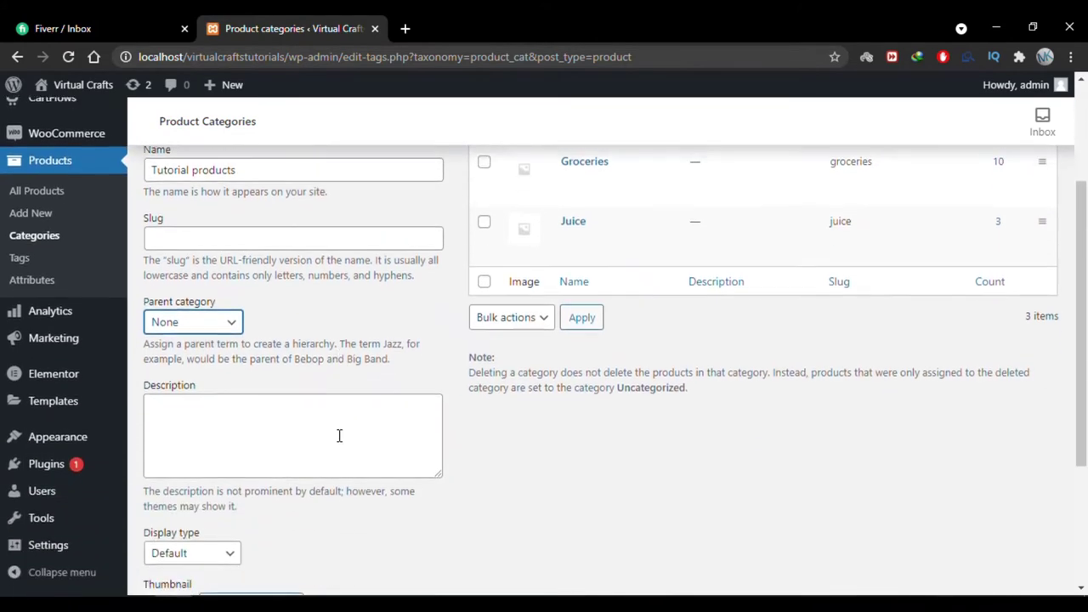
pyautogui.scroll(-4, 240, 445)
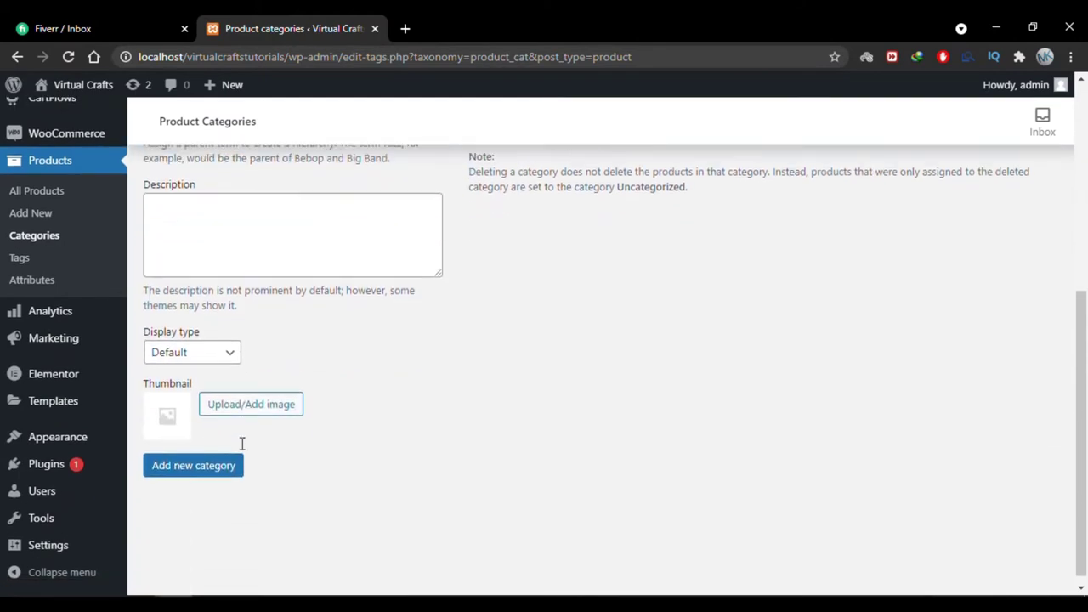
pyautogui.scroll(4, 241, 443)
pyautogui.click(289, 448)
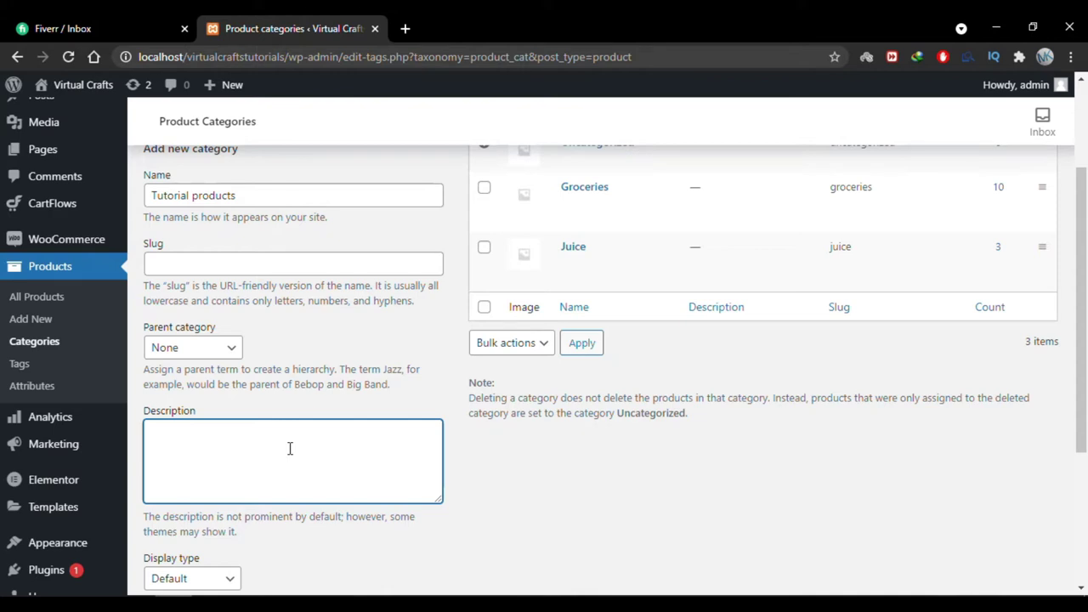
pyautogui.write('These products are the')
pyautogui.write(' the sake o')
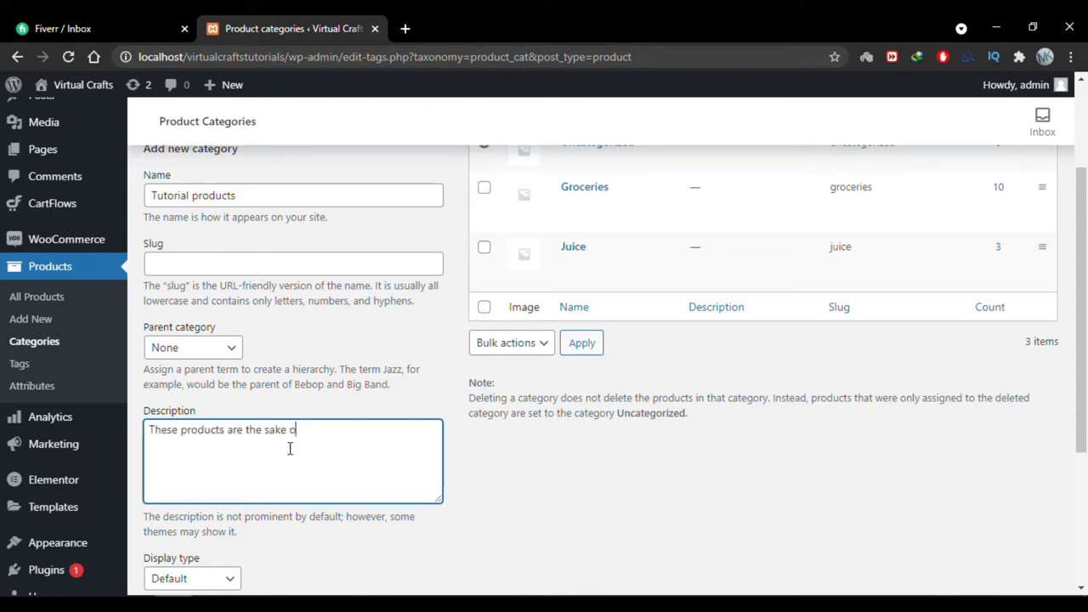
pyautogui.write('f tutorials.')
pyautogui.click(446, 468)
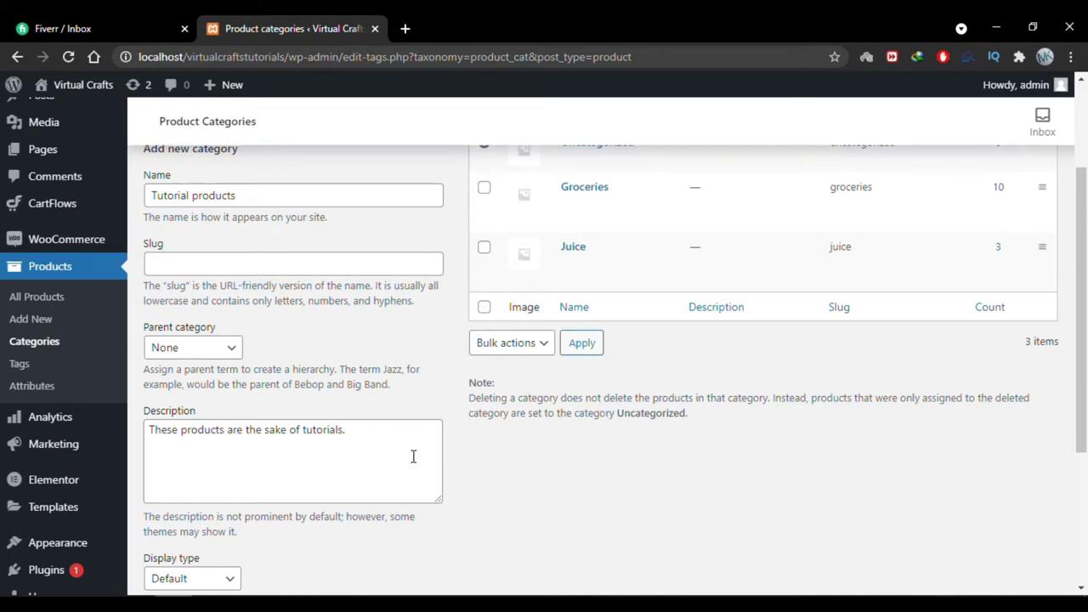
pyautogui.scroll(-2, 444, 462)
pyautogui.click(202, 543)
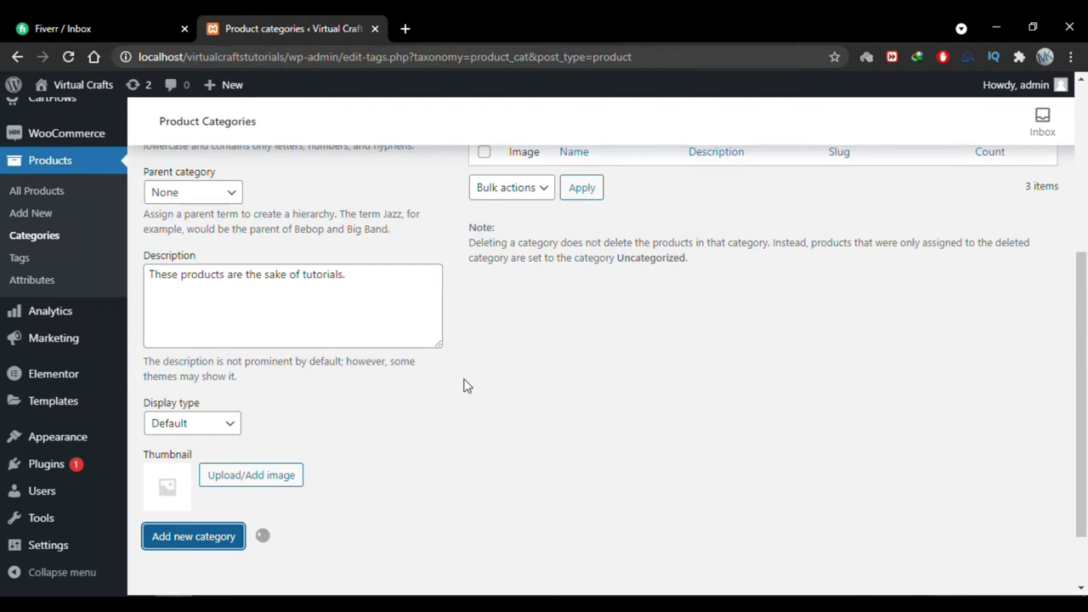
pyautogui.scroll(3, 465, 383)
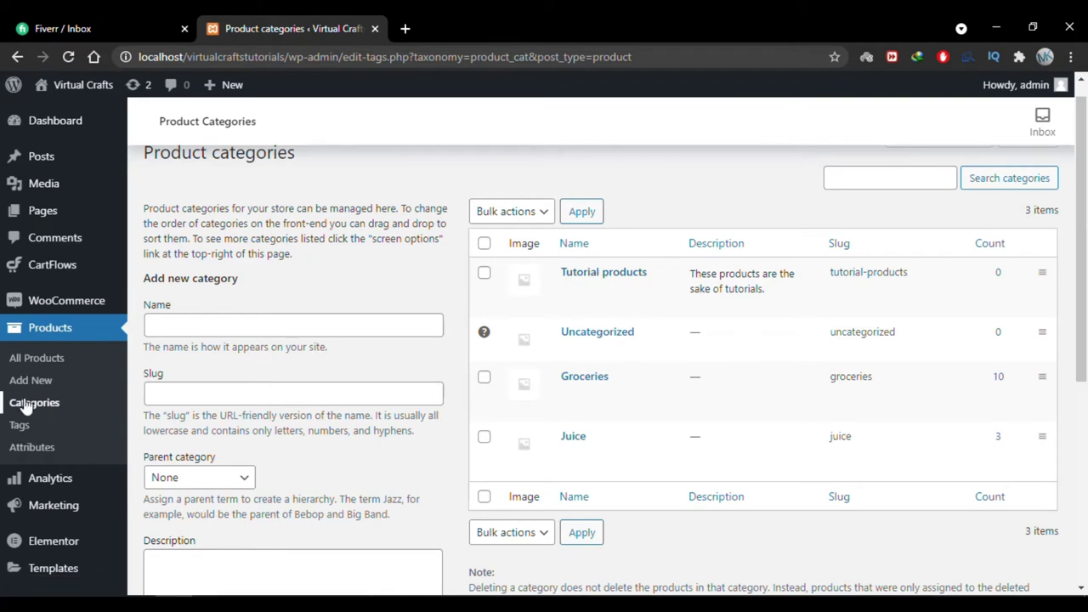
pyautogui.click(48, 387)
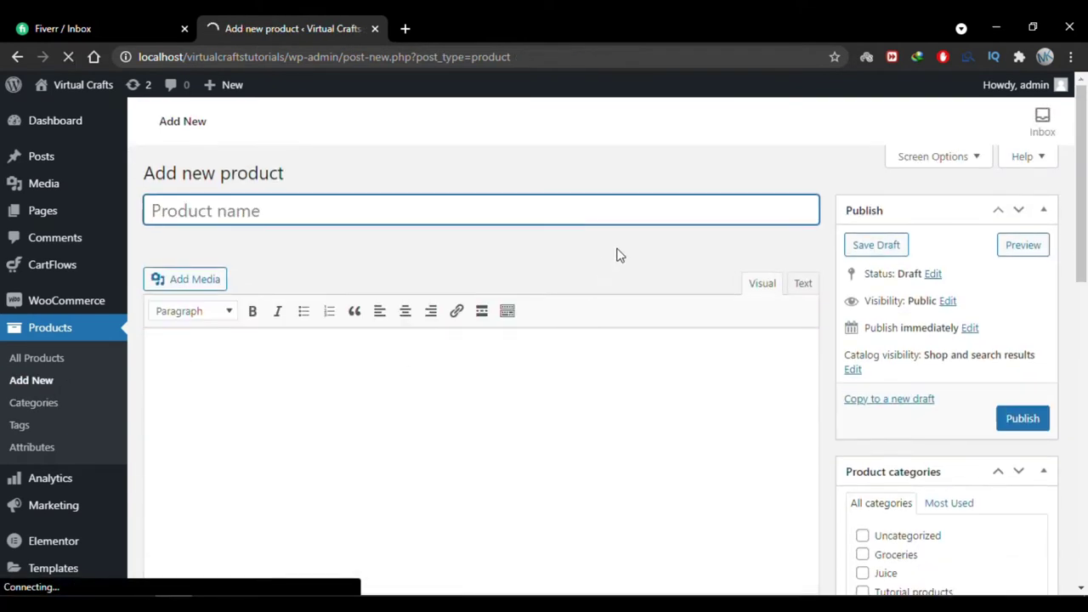
# - Open a new browser tab and paste in the Amazon laptops search
pyautogui.scroll(-10, 498, 388)
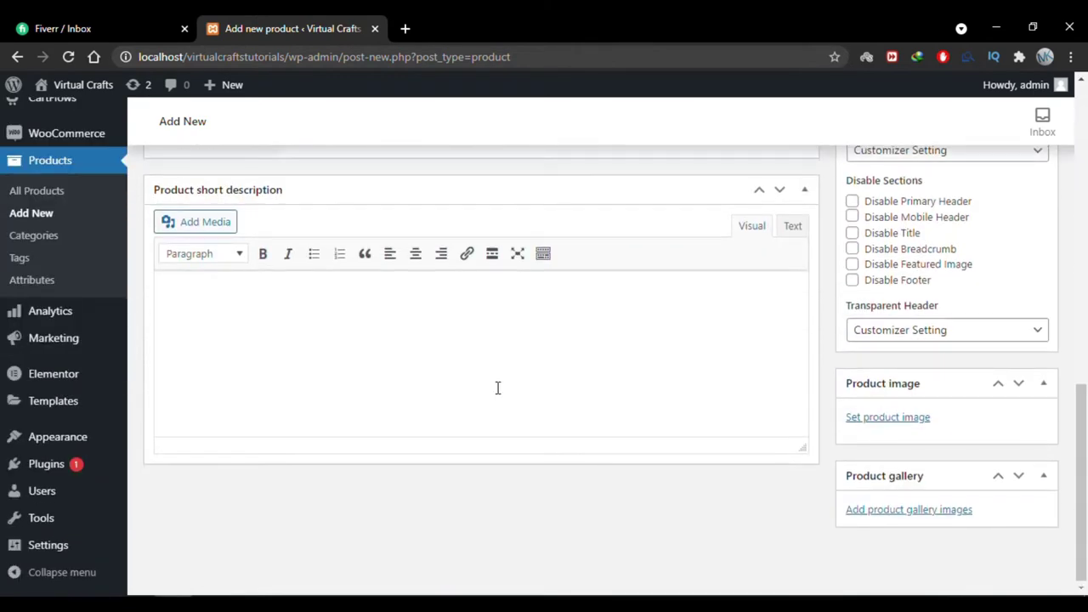
pyautogui.scroll(10, 498, 389)
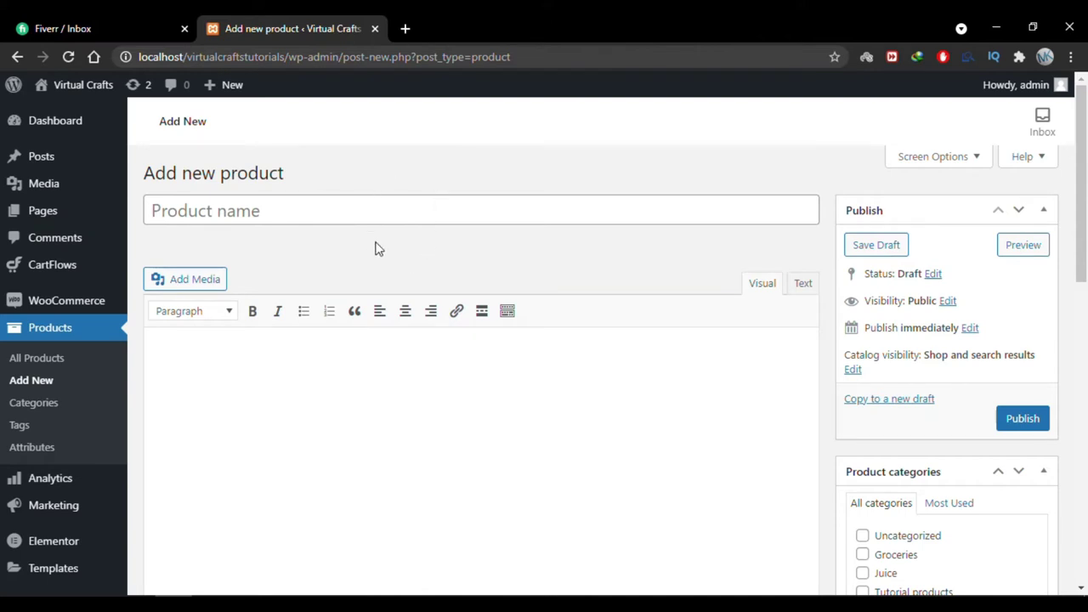
pyautogui.click(404, 29)
pyautogui.write('amazon.com/s?k=laptops&ref=nb_sb_noss')
# - Load the Amazon laptop results and copy the Acer Swift 3 title in as the product name
pyautogui.press('Return')
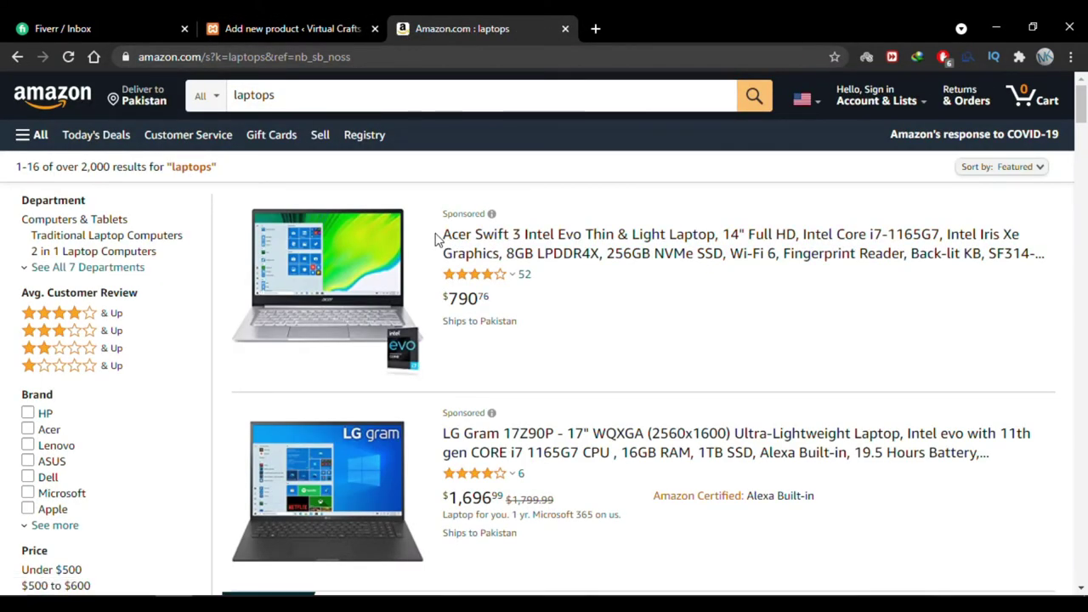
pyautogui.moveTo(439, 234); pyautogui.dragTo(715, 240)
pyautogui.hotkey('ctrl', 'c')
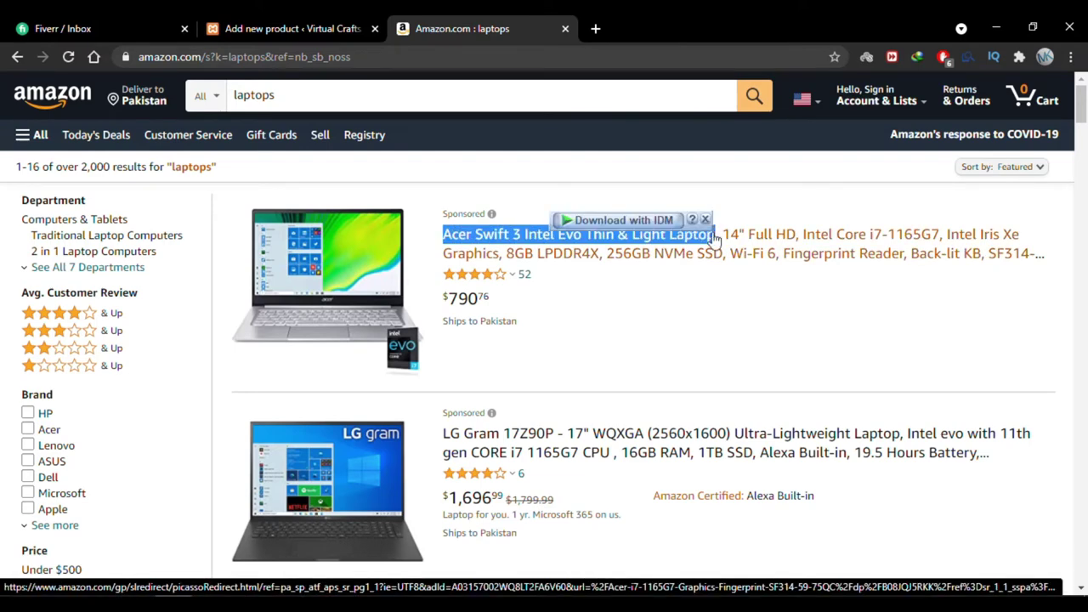
pyautogui.click(300, 25)
pyautogui.click(356, 213)
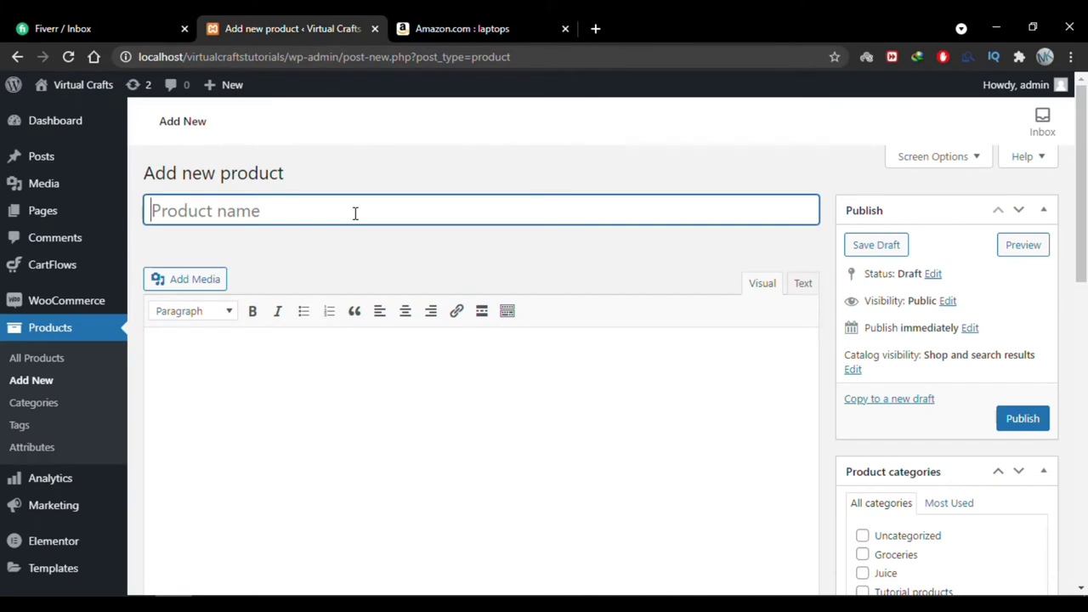
pyautogui.hotkey('ctrl', 'v')
pyautogui.click(451, 235)
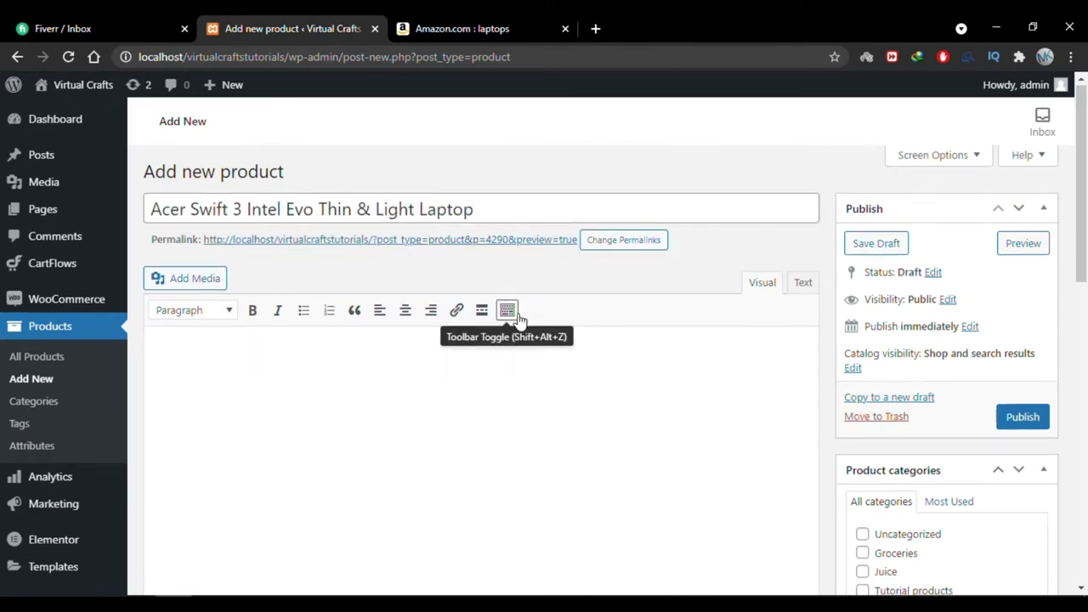
pyautogui.scroll(-1, 515, 312)
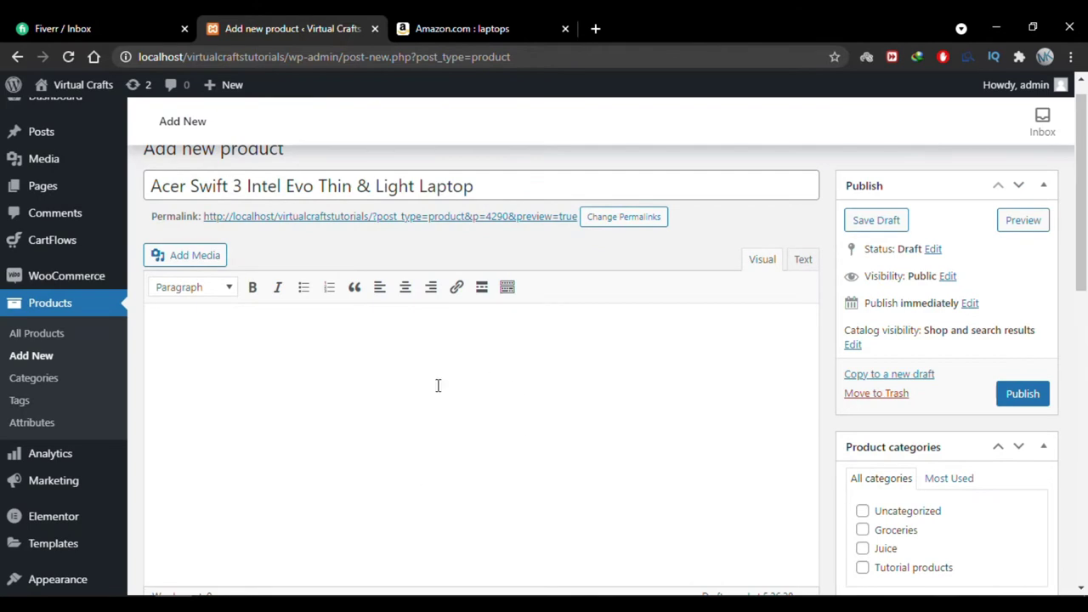
# - Copy the Acer Swift 3 'About this item' bullets into the product description
pyautogui.click(483, 25)
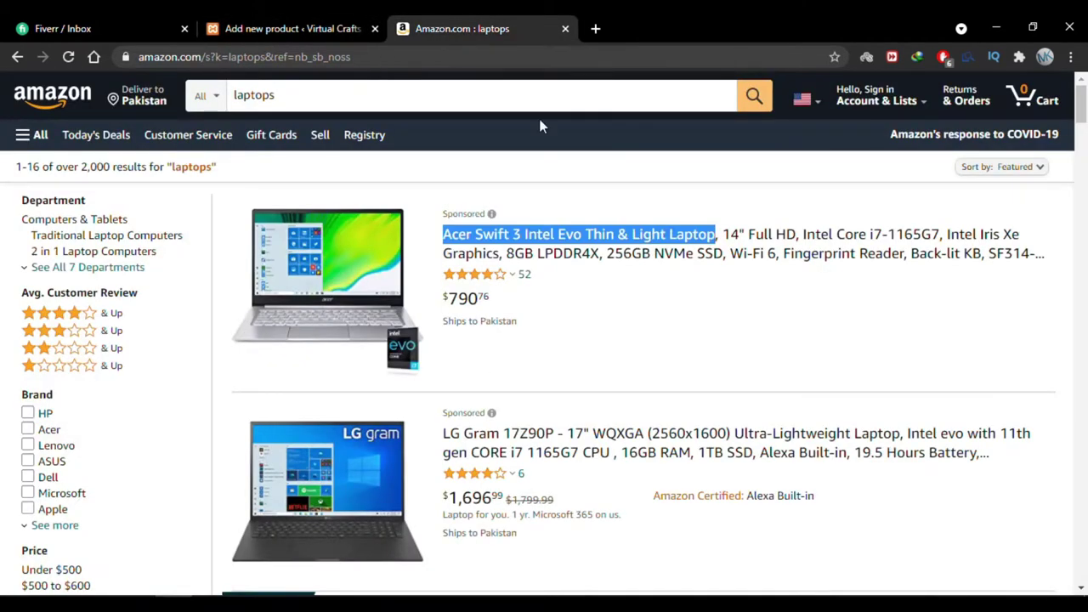
pyautogui.click(618, 236)
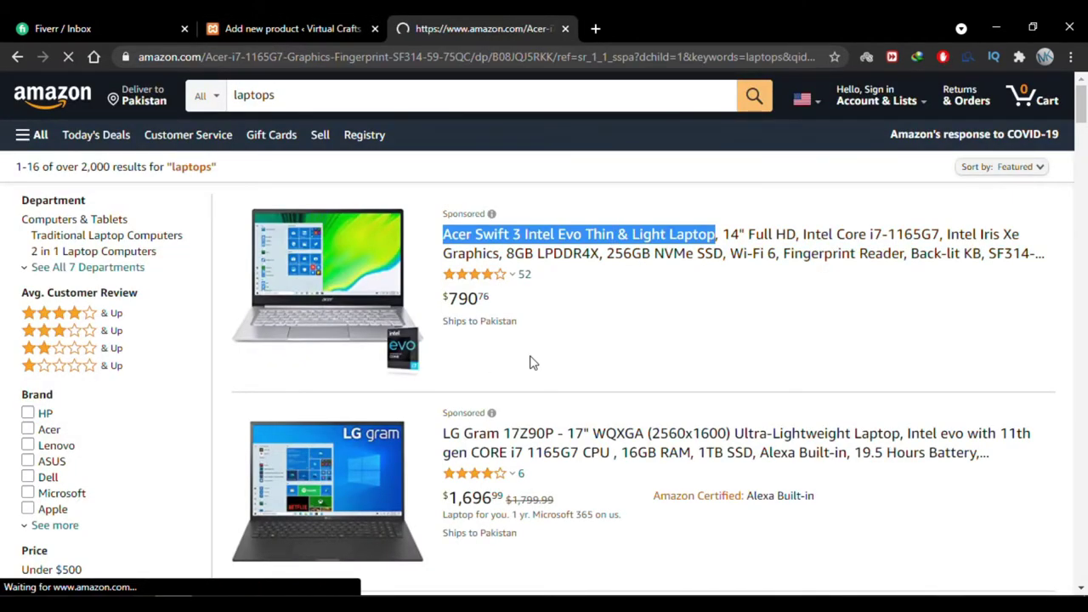
pyautogui.scroll(-4, 534, 391)
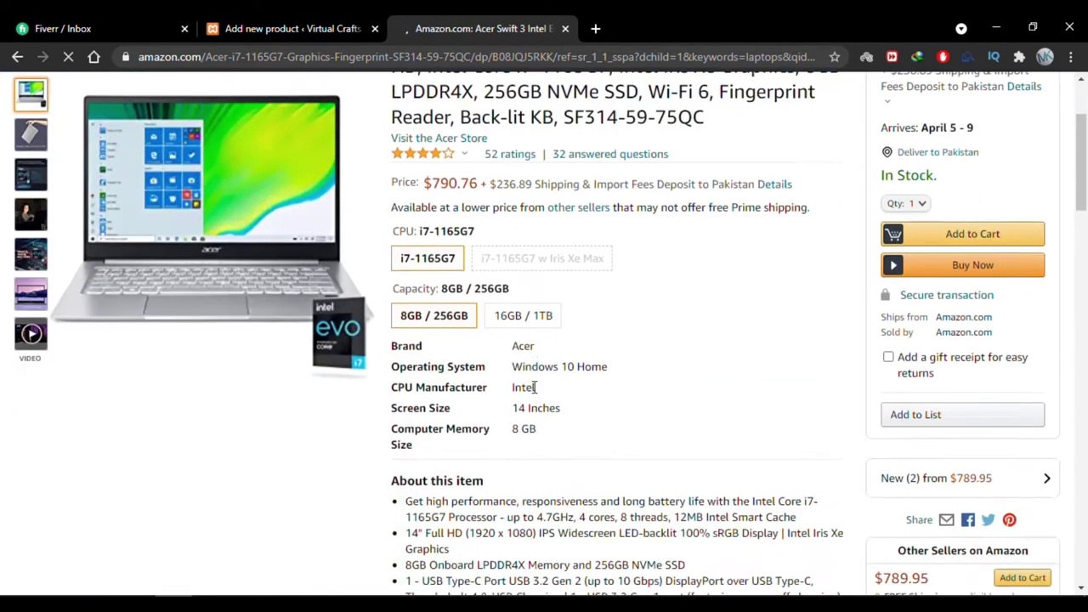
pyautogui.moveTo(406, 352); pyautogui.dragTo(474, 501)
pyautogui.hotkey('ctrl', 'c')
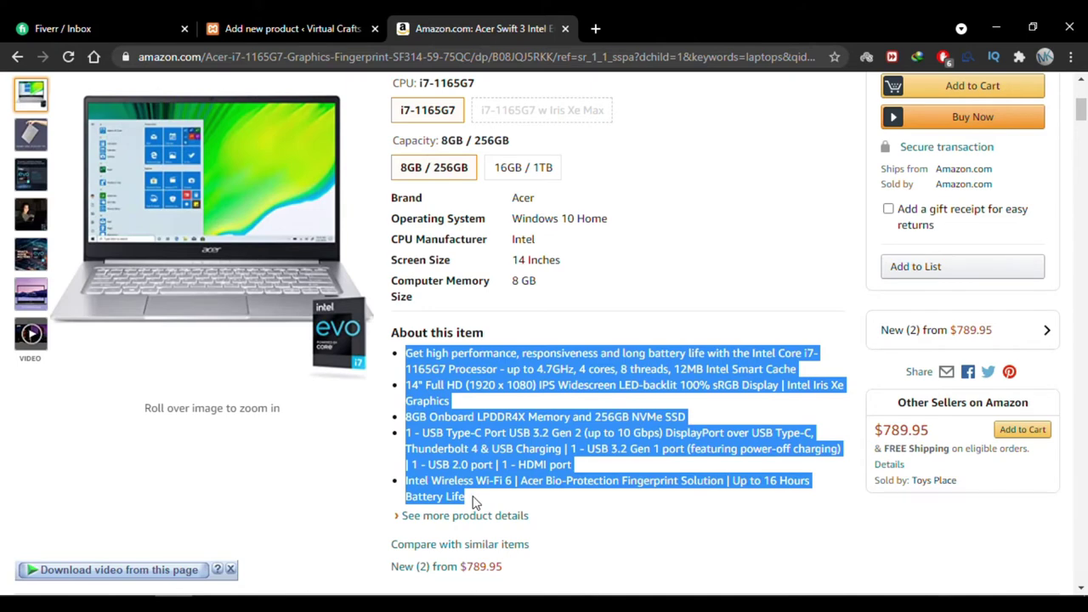
pyautogui.click(280, 28)
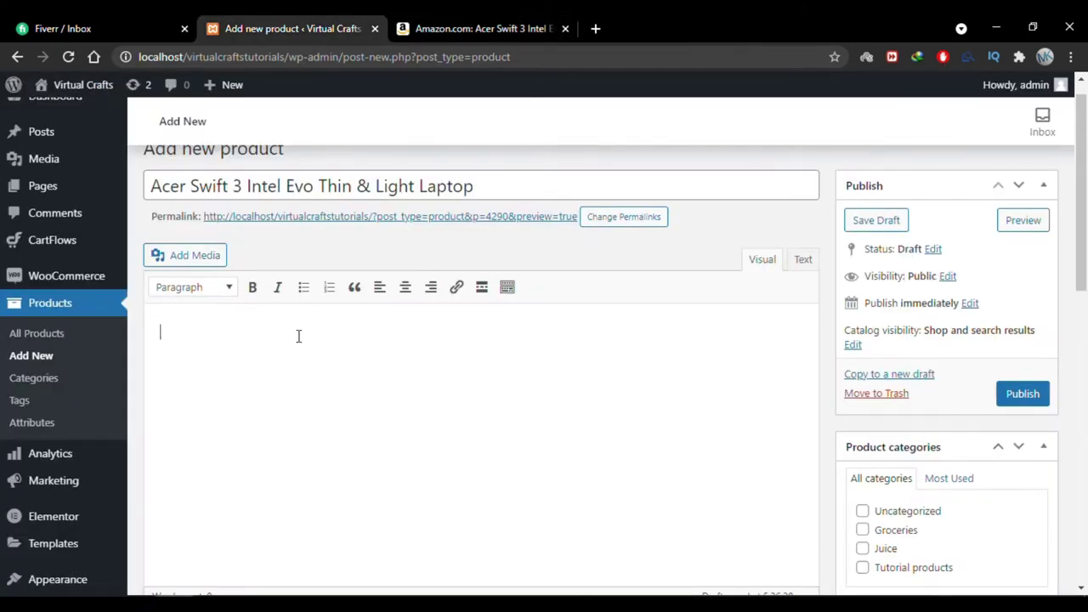
pyautogui.hotkey('ctrl', 'v')
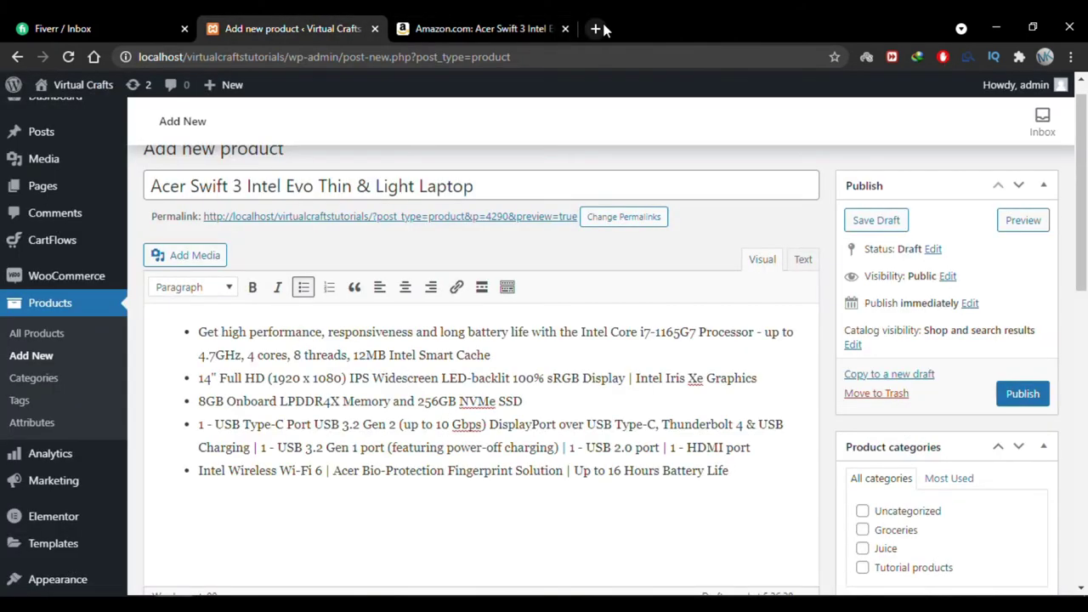
# - Search the web for 'lorem' in a new tab
pyautogui.click(595, 28)
pyautogui.write('lorem')
pyautogui.press('Return')
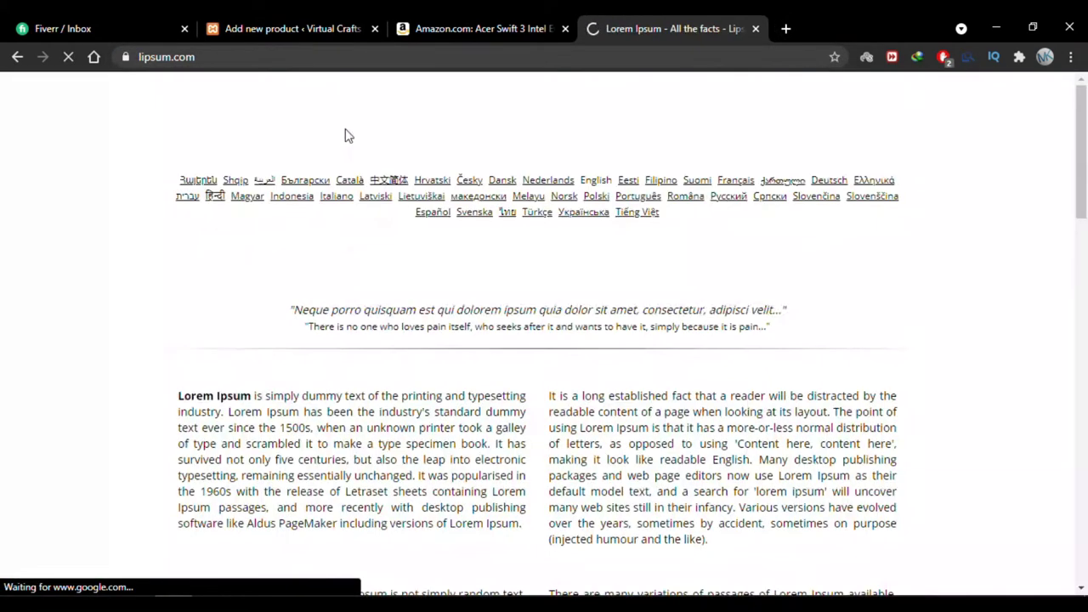
# - Paste the 'It is a long established fact' paragraph as plain text above the spec bullets
pyautogui.moveTo(549, 395); pyautogui.dragTo(710, 540)
pyautogui.hotkey('ctrl', 'c')
pyautogui.hotkey('ctrl', '2')
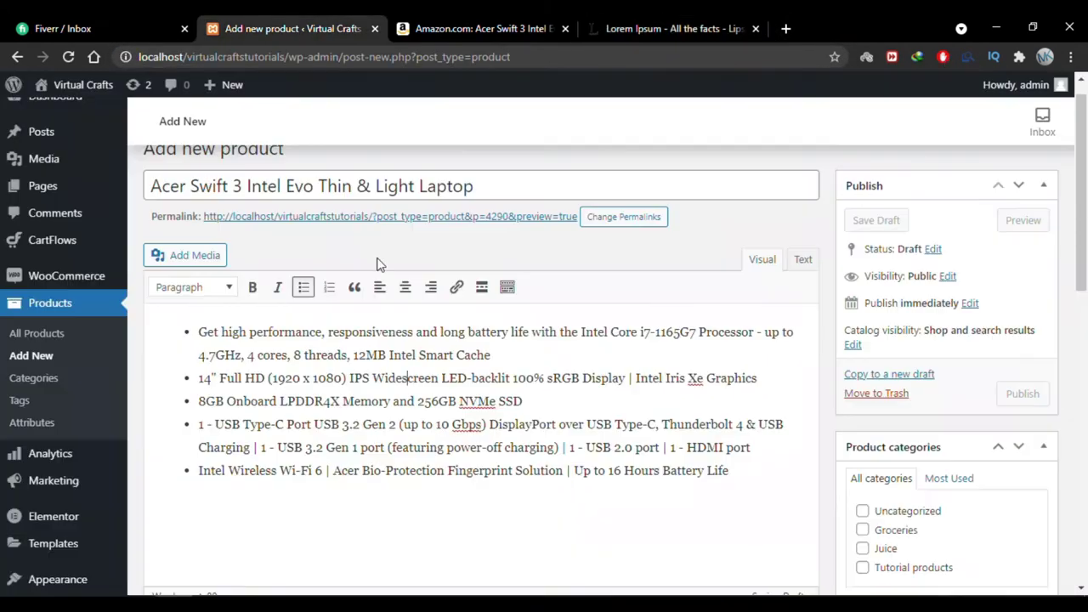
pyautogui.click(197, 333)
pyautogui.press('Return')
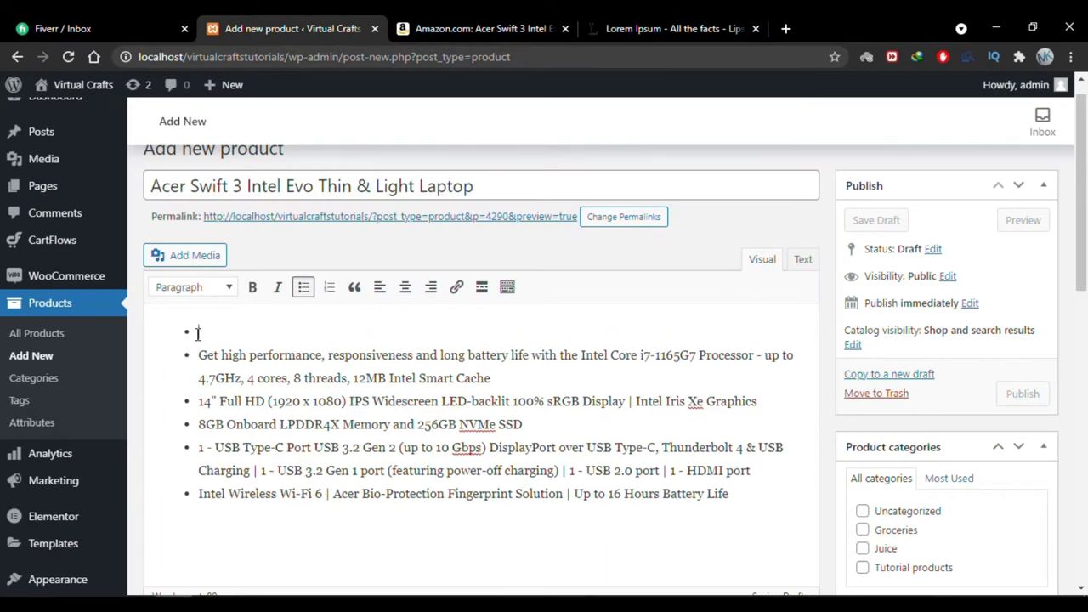
pyautogui.click(197, 333)
pyautogui.press('Return')
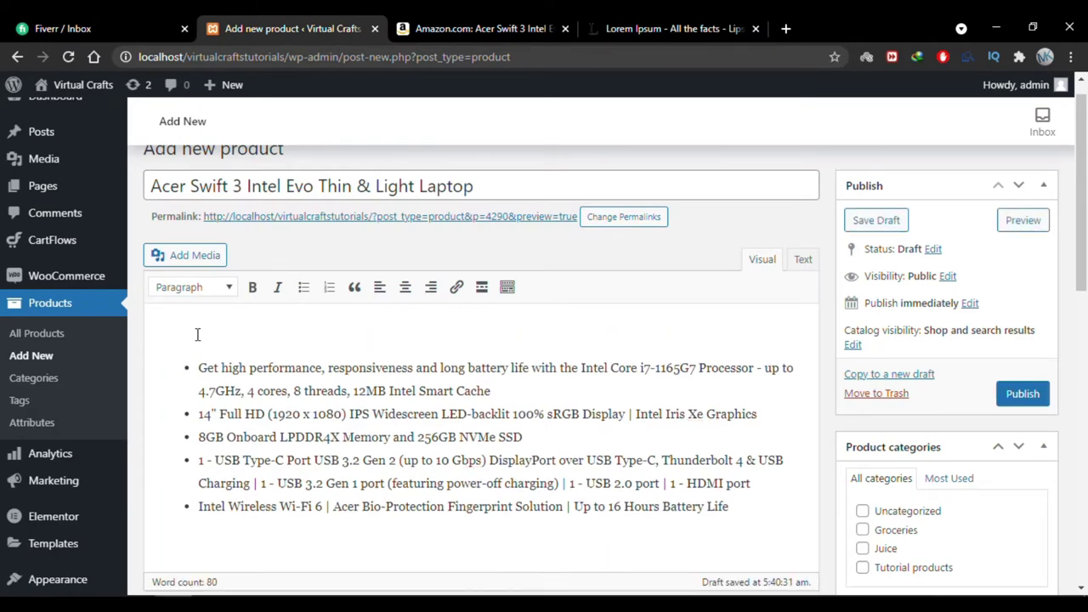
pyautogui.hotkey('ctrl', 'v')
pyautogui.scroll(-2, 376, 359)
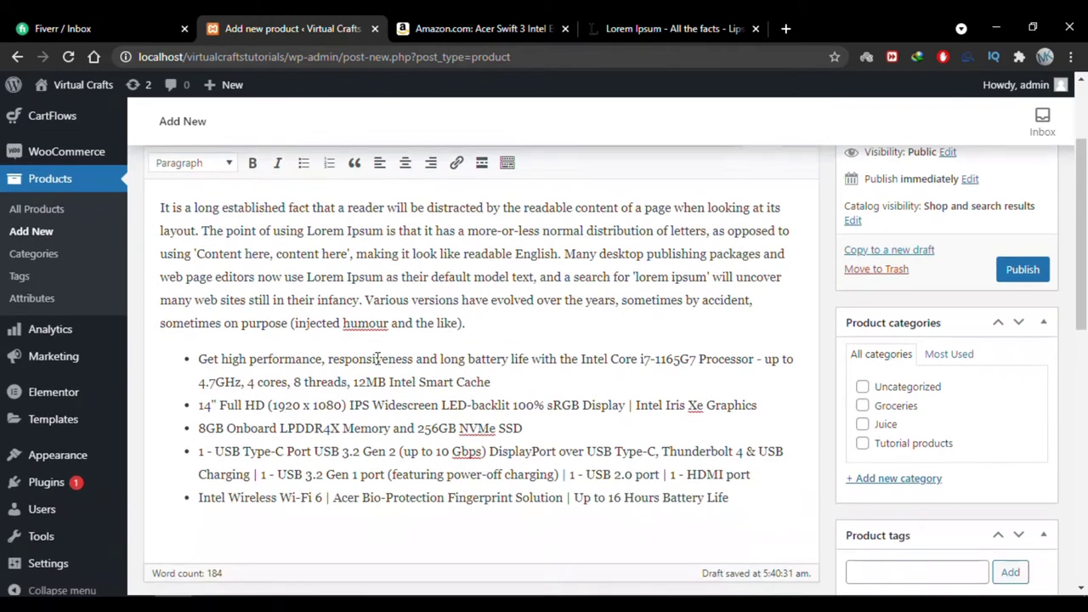
pyautogui.scroll(1, 377, 358)
pyautogui.click(476, 348)
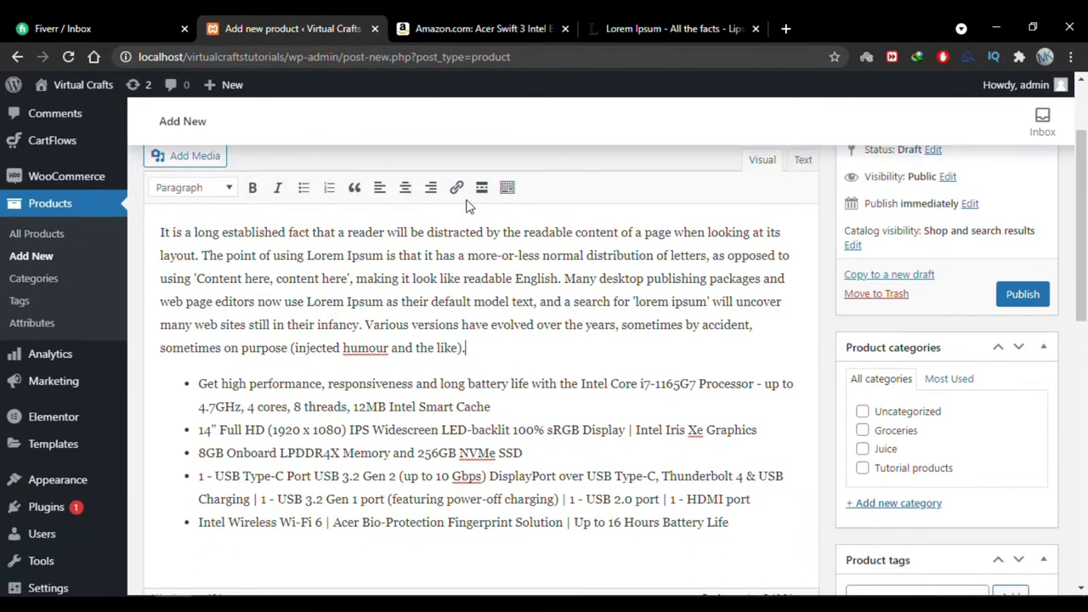
pyautogui.scroll(-5, 558, 413)
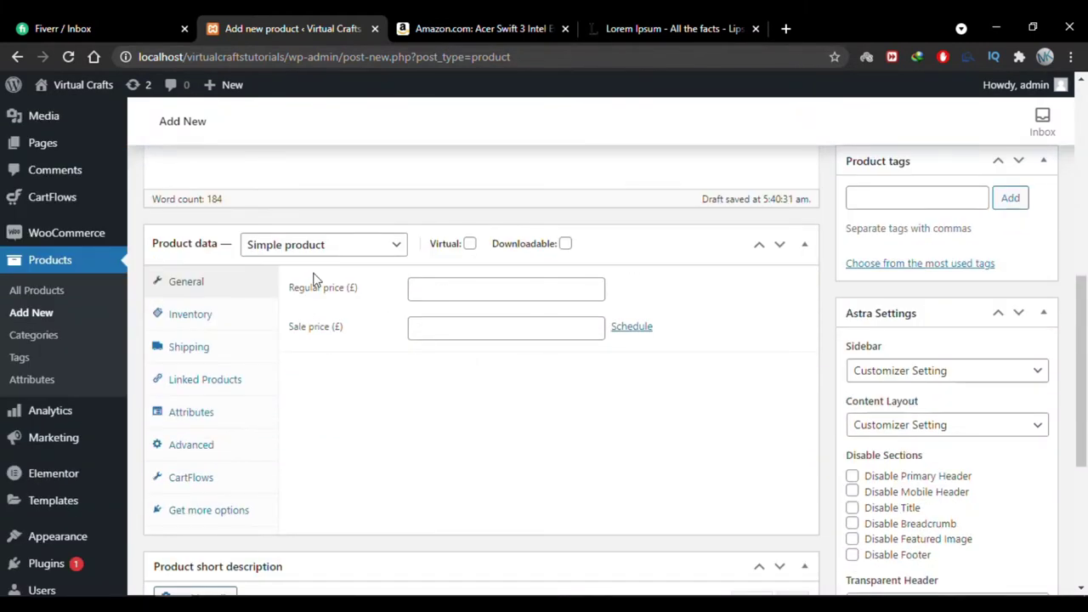
pyautogui.click(394, 247)
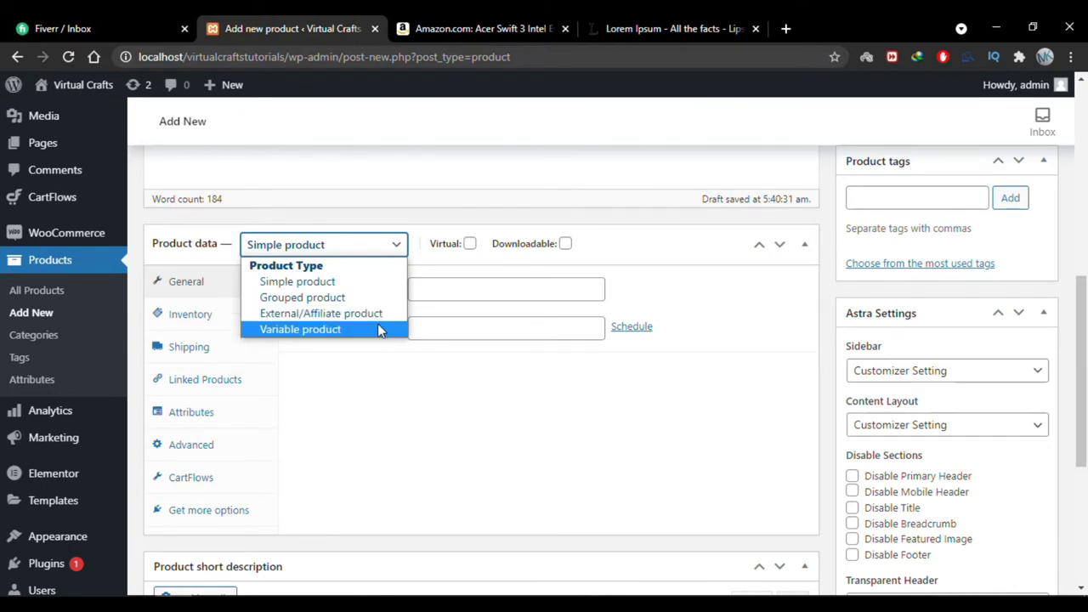
pyautogui.click(316, 281)
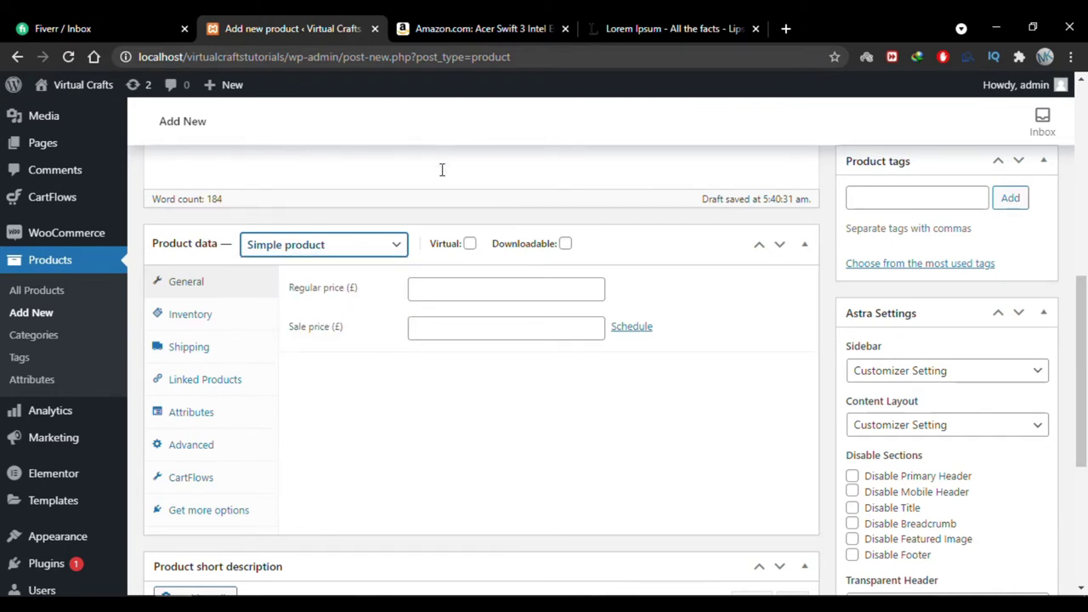
pyautogui.click(469, 244)
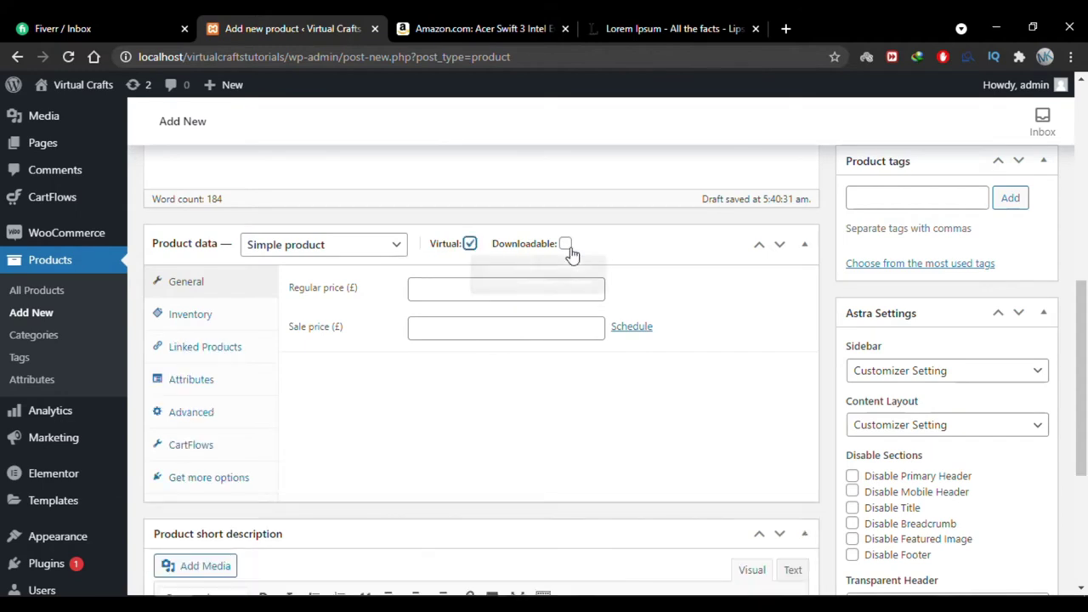
pyautogui.click(566, 247)
pyautogui.click(565, 244)
pyautogui.click(469, 244)
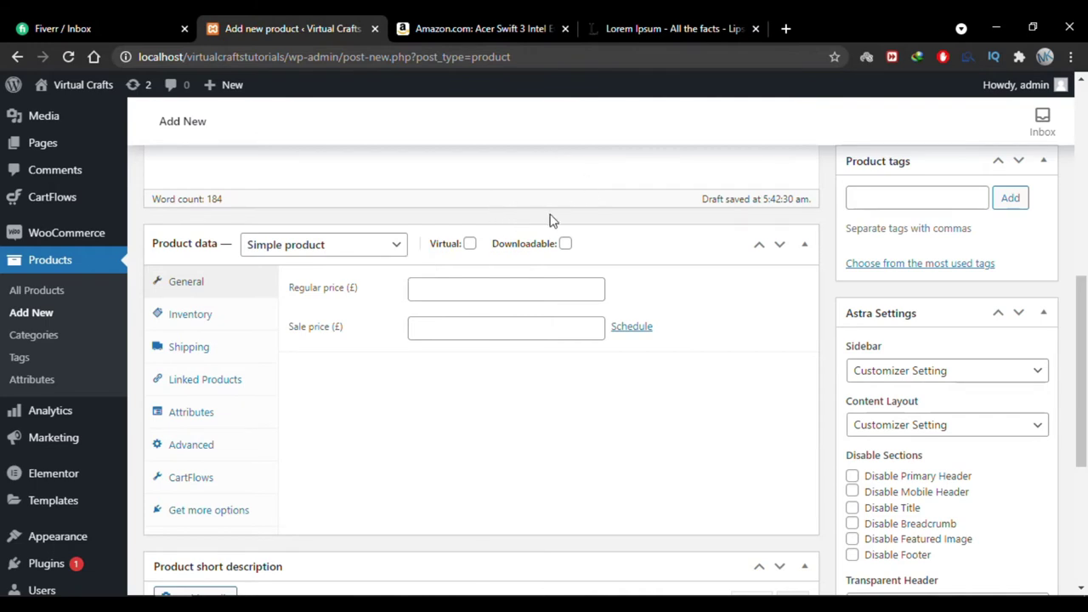
pyautogui.press('Tab')
# - Enter a regular price of 950 and a sale price of 849.99
pyautogui.click(432, 284)
pyautogui.click(437, 289)
pyautogui.press('Escape')
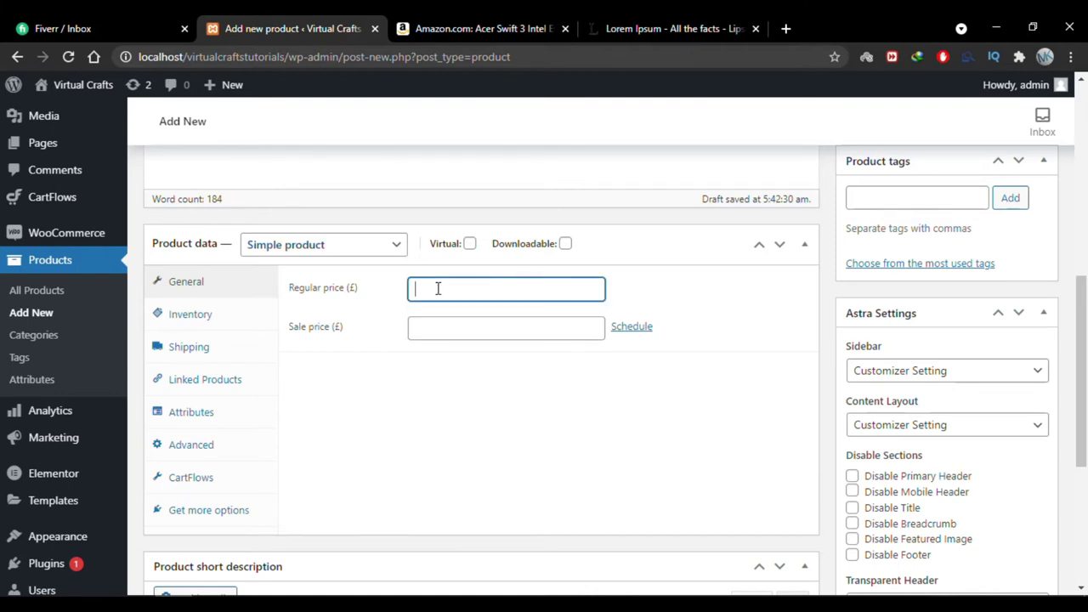
pyautogui.write('950')
pyautogui.click(377, 384)
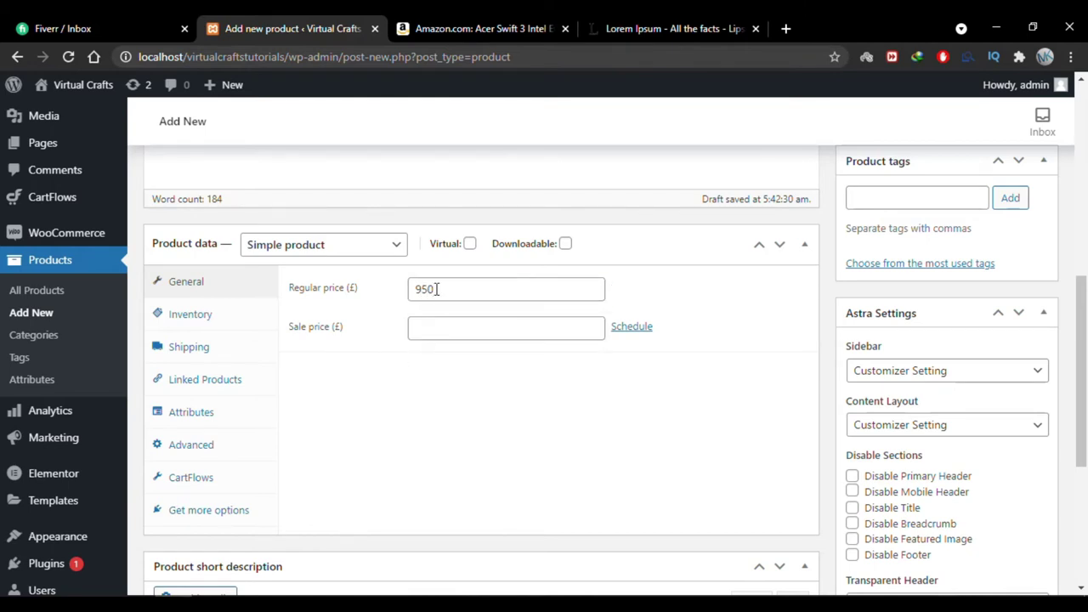
pyautogui.click(433, 330)
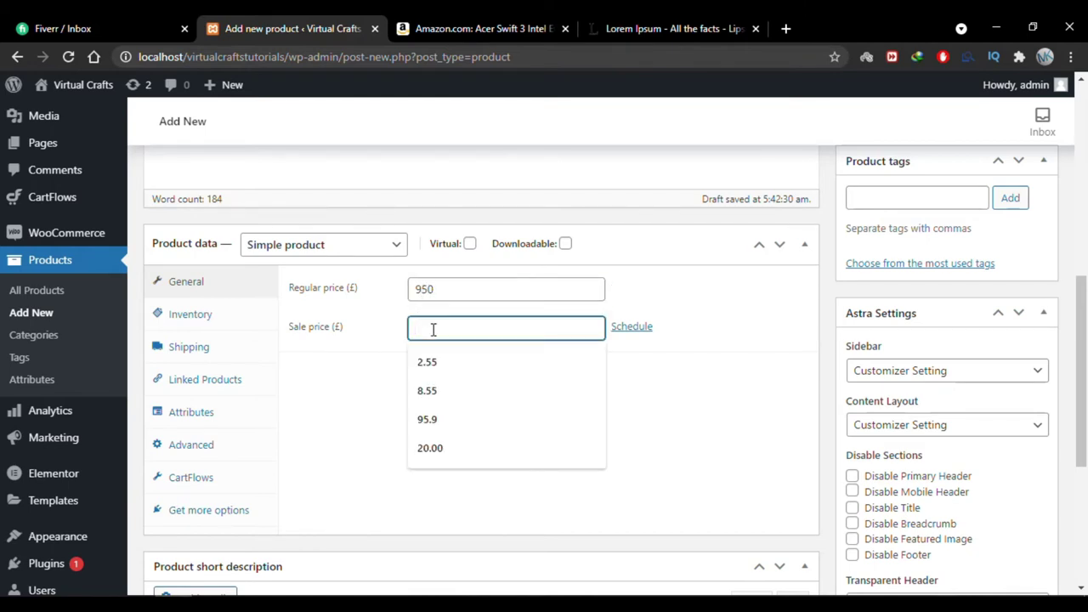
pyautogui.click(440, 328)
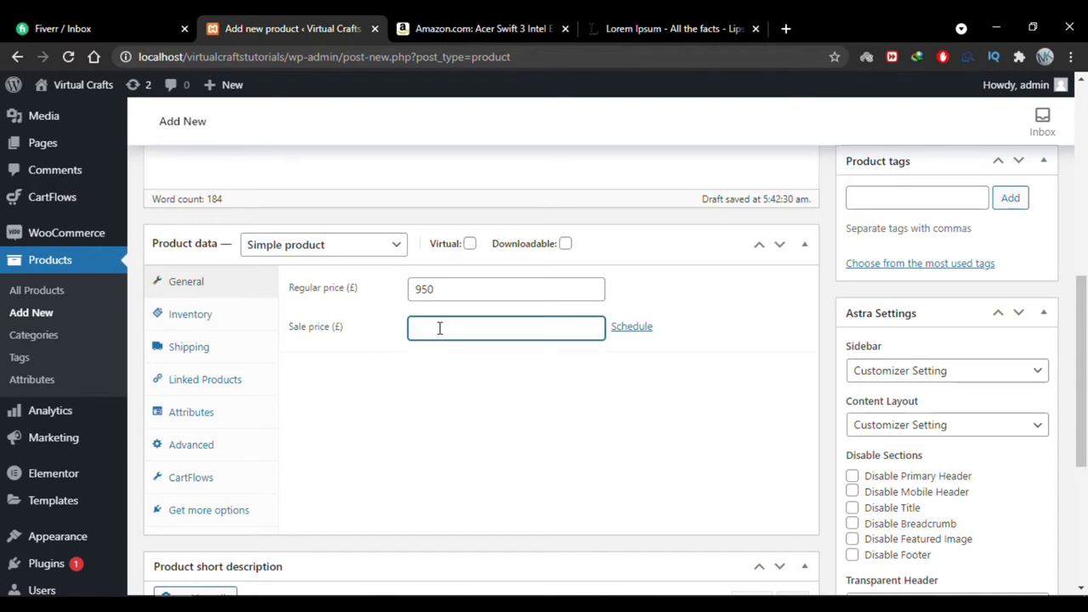
pyautogui.write('849.99')
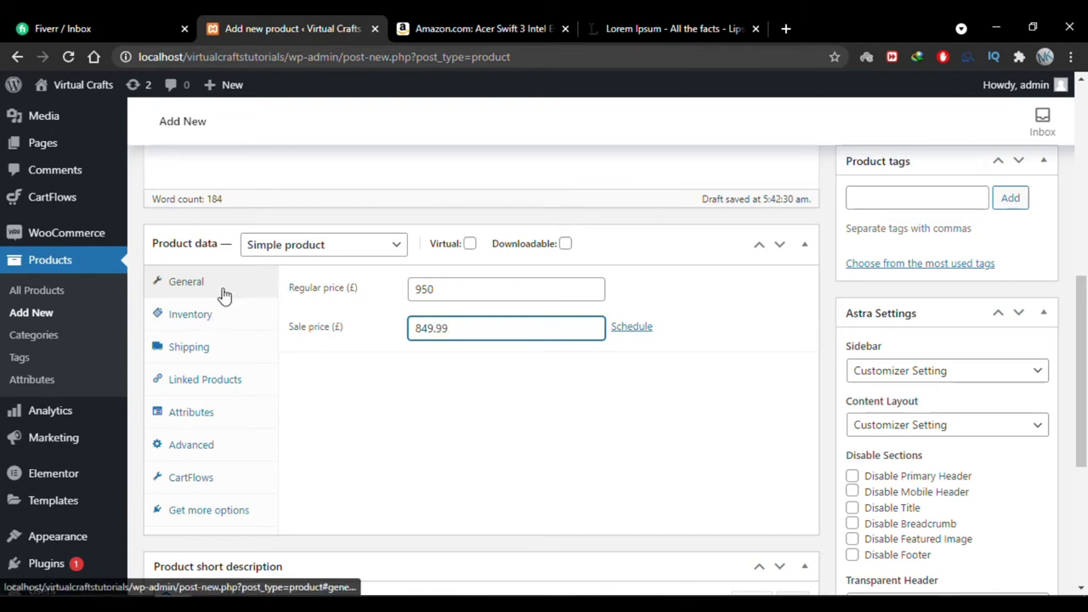
pyautogui.click(202, 317)
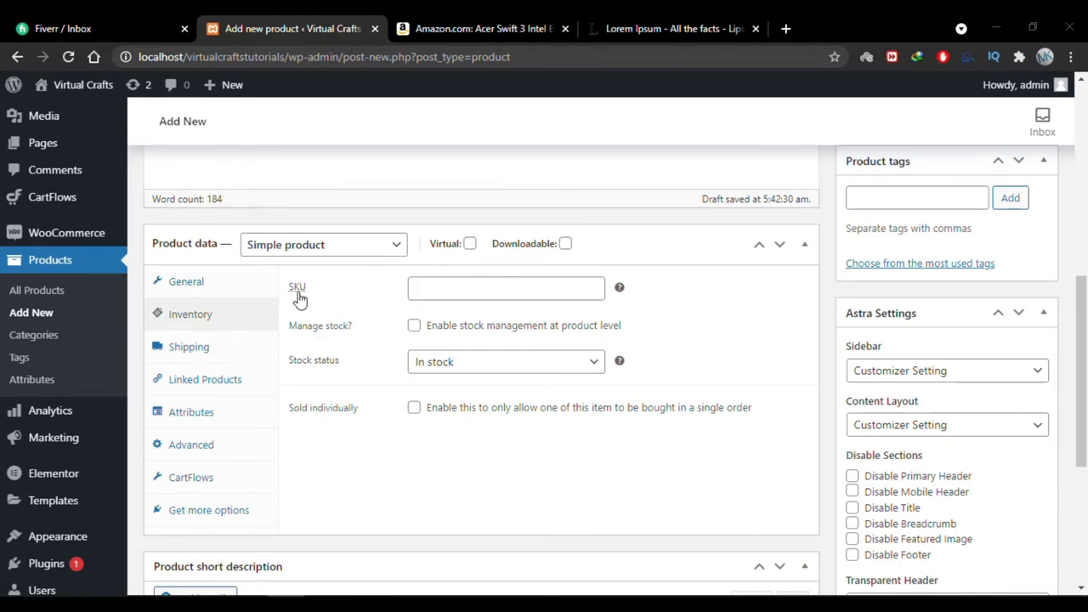
# - Paste 'Acer Swift 3' from the Amazon title into the SKU and enable stock management
pyautogui.click(428, 286)
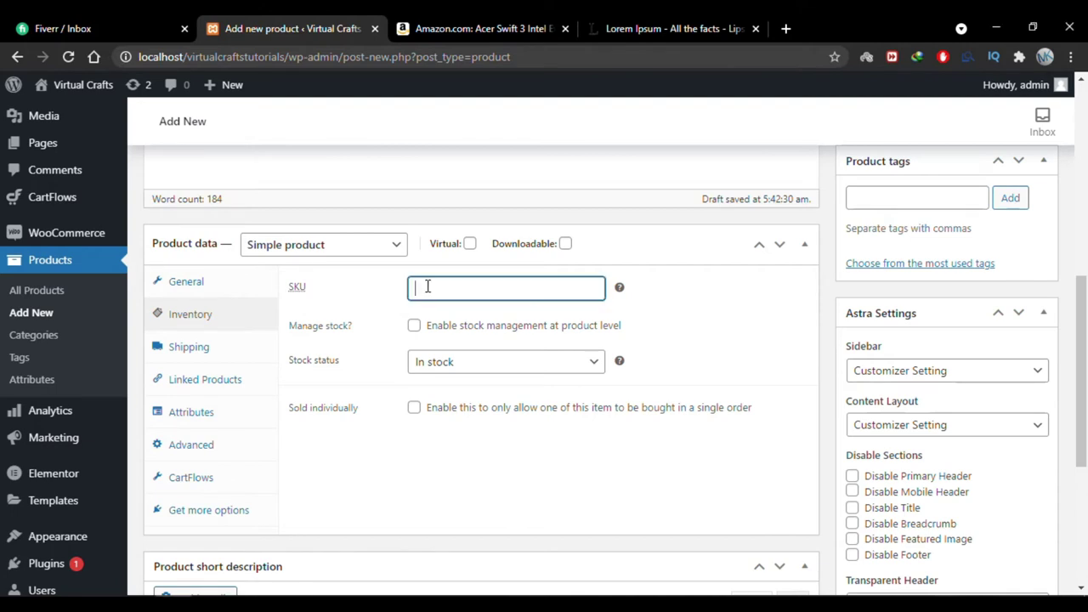
pyautogui.click(640, 316)
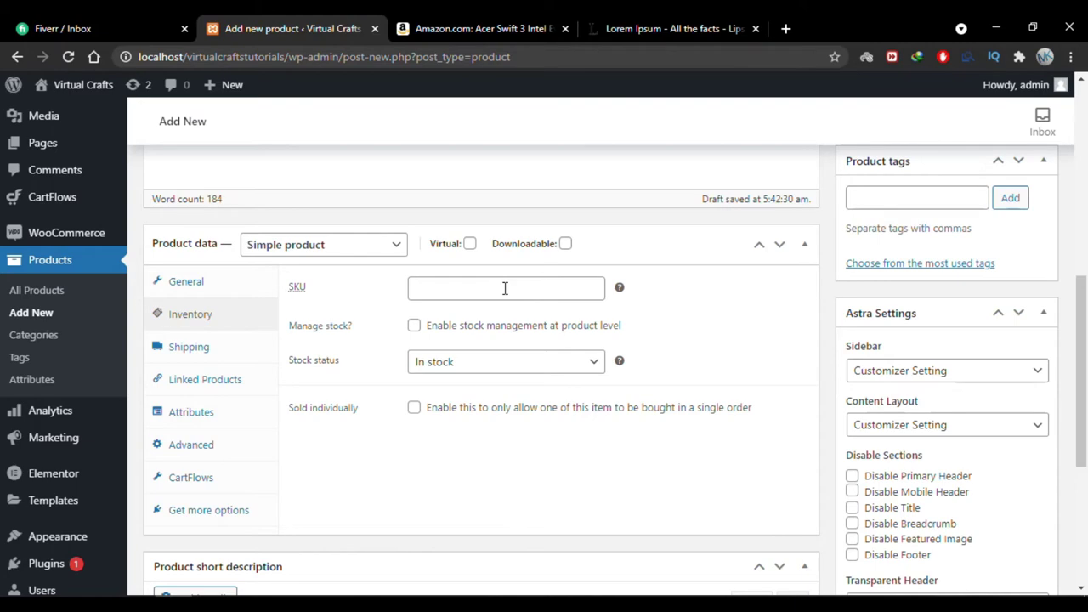
pyautogui.click(451, 287)
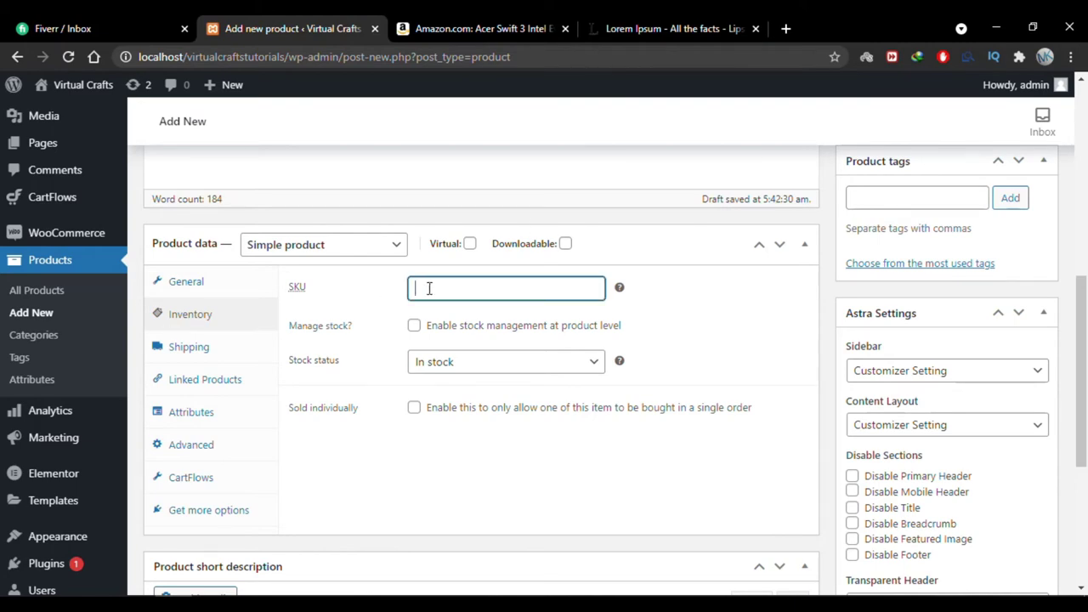
pyautogui.click(429, 30)
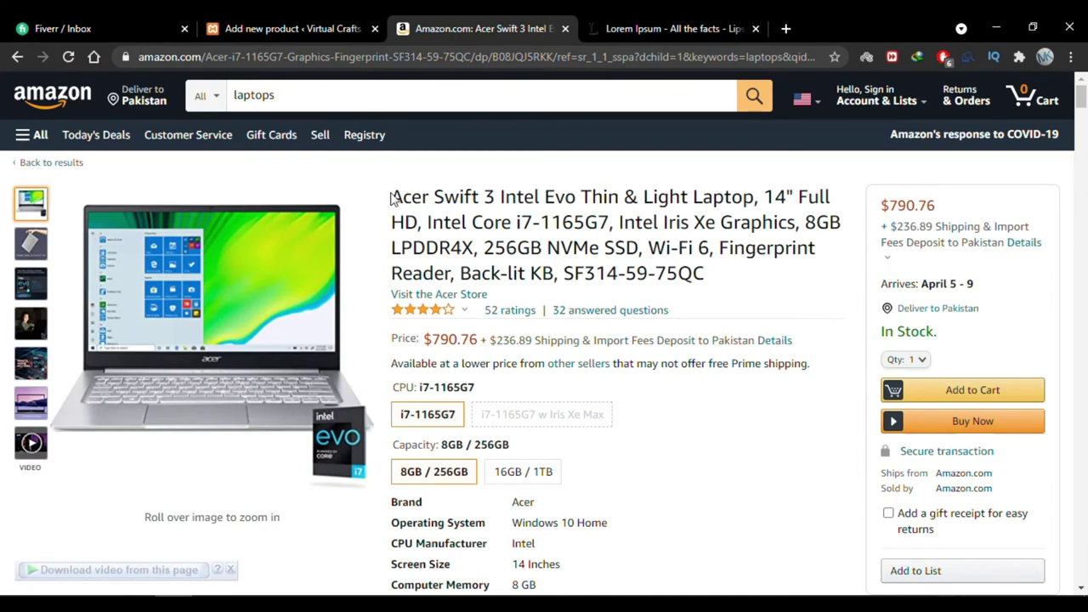
pyautogui.moveTo(392, 197); pyautogui.dragTo(495, 197)
pyautogui.hotkey('ctrl', 'c')
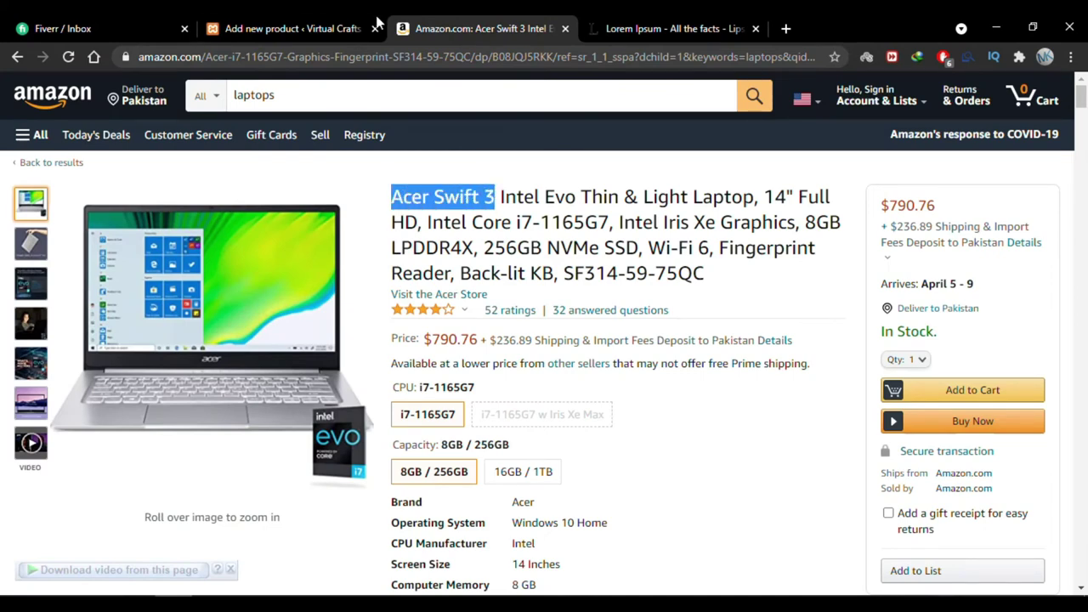
pyautogui.click(340, 22)
pyautogui.click(476, 289)
pyautogui.hotkey('ctrl', 'v')
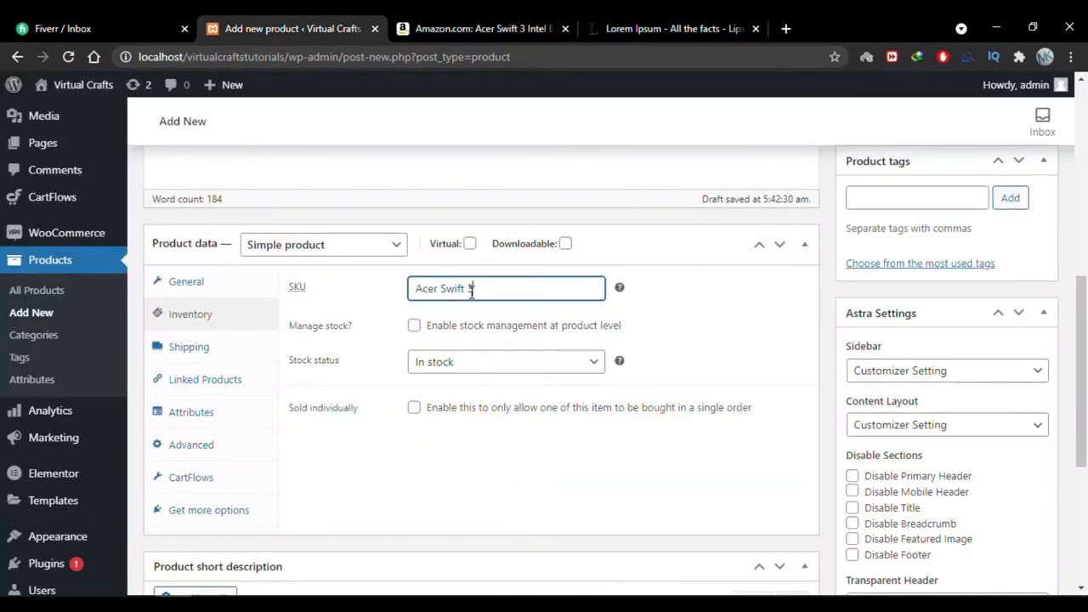
pyautogui.click(670, 299)
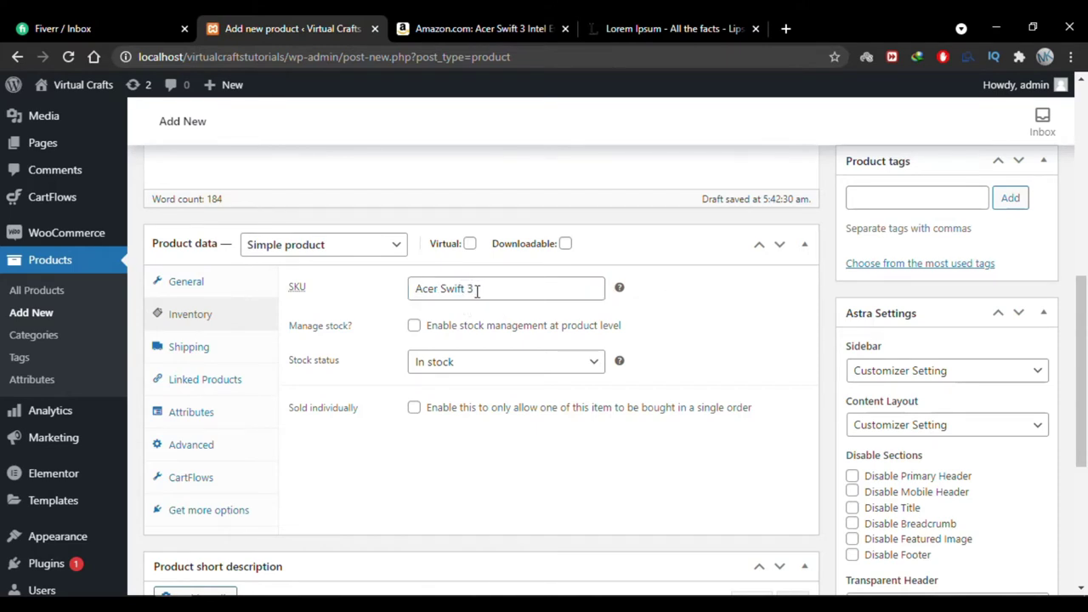
pyautogui.click(414, 328)
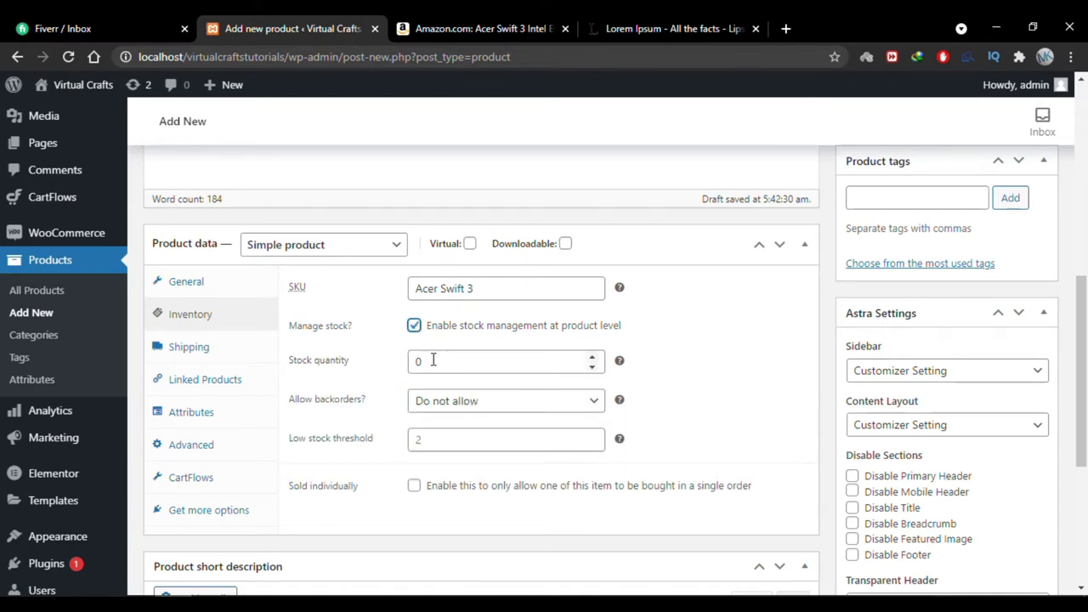
# - Keep the product In stock with stock management on and reset the stock quantity for 50 units
pyautogui.click(481, 362)
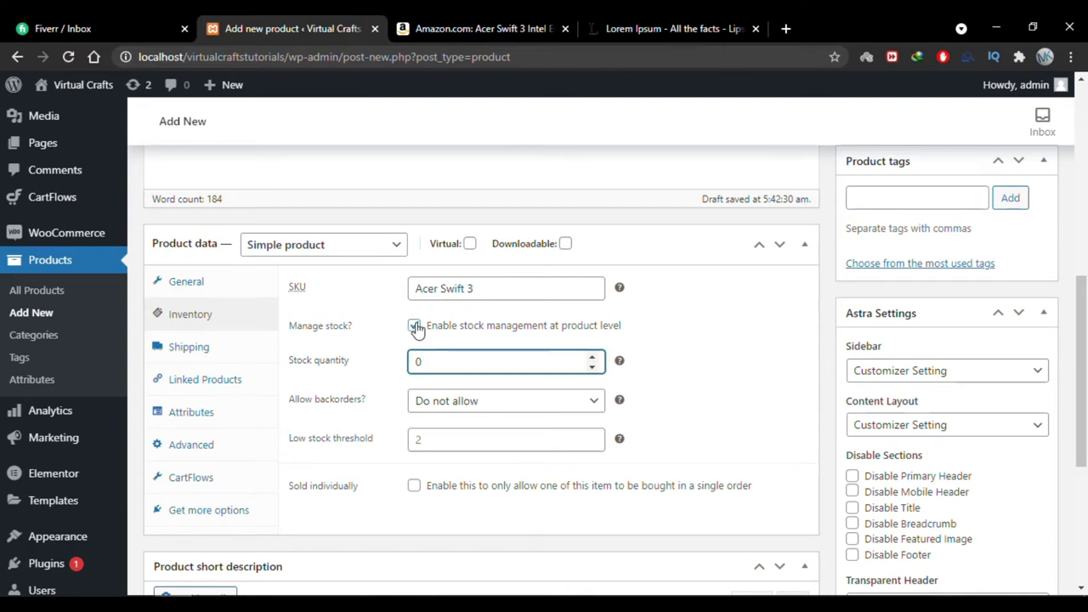
pyautogui.click(413, 325)
pyautogui.click(477, 374)
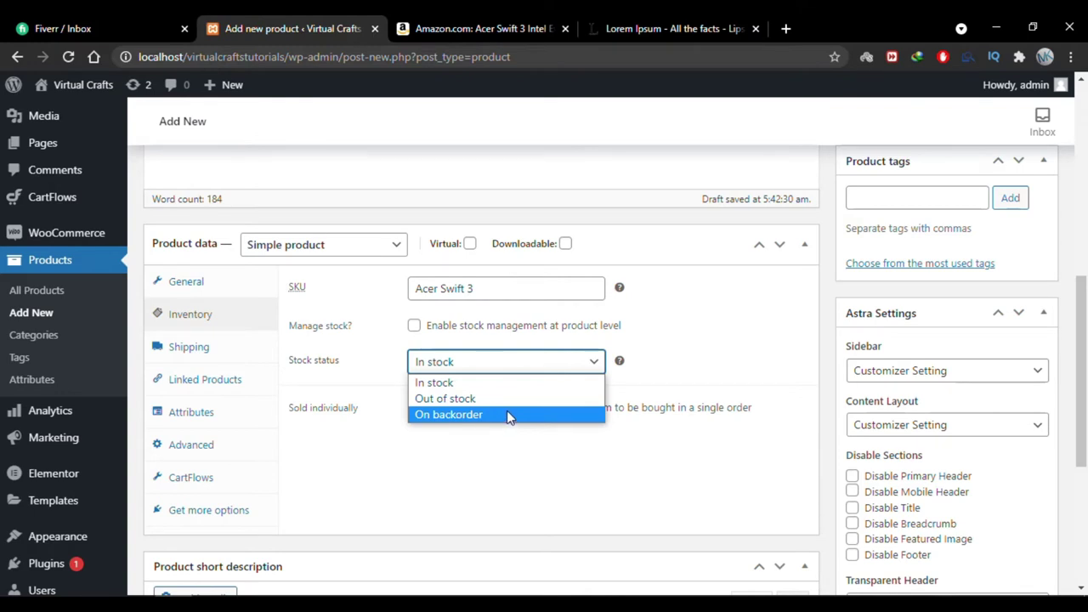
pyautogui.click(341, 364)
pyautogui.click(413, 326)
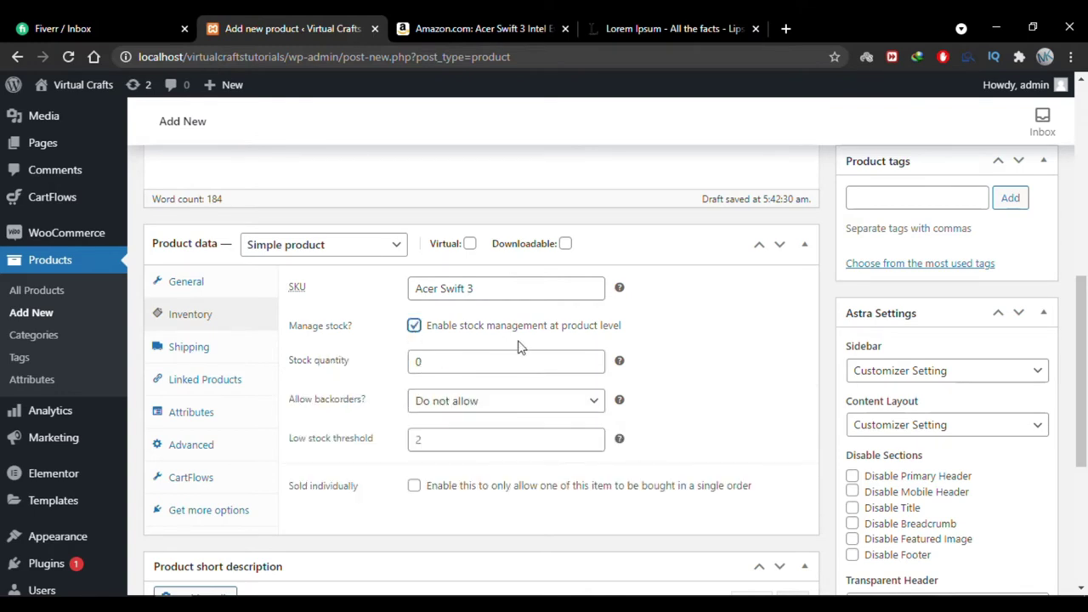
pyautogui.doubleClick(549, 364)
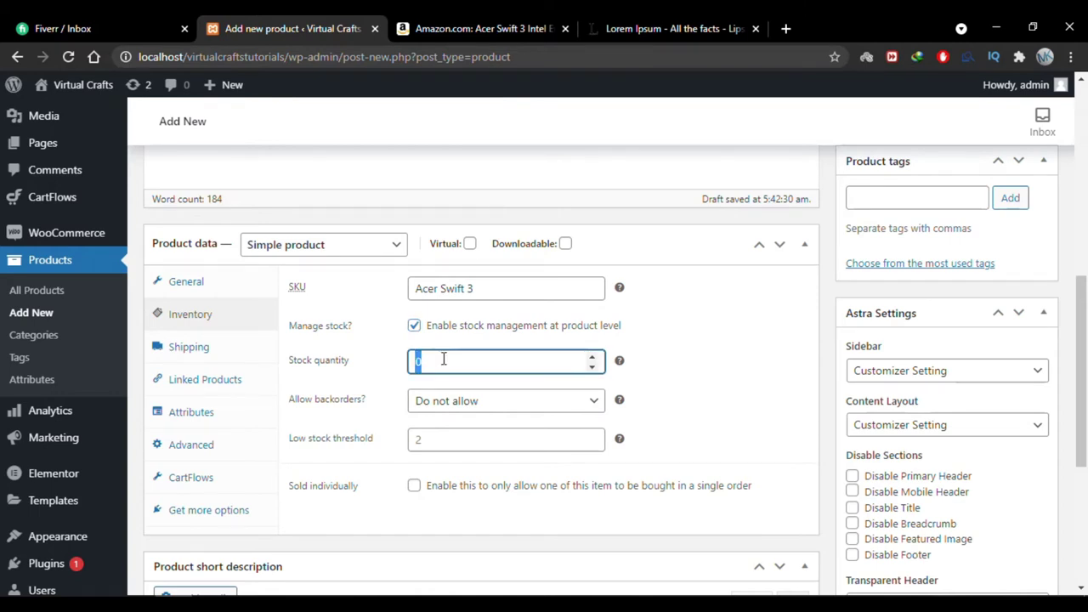
pyautogui.press('BackSpace')
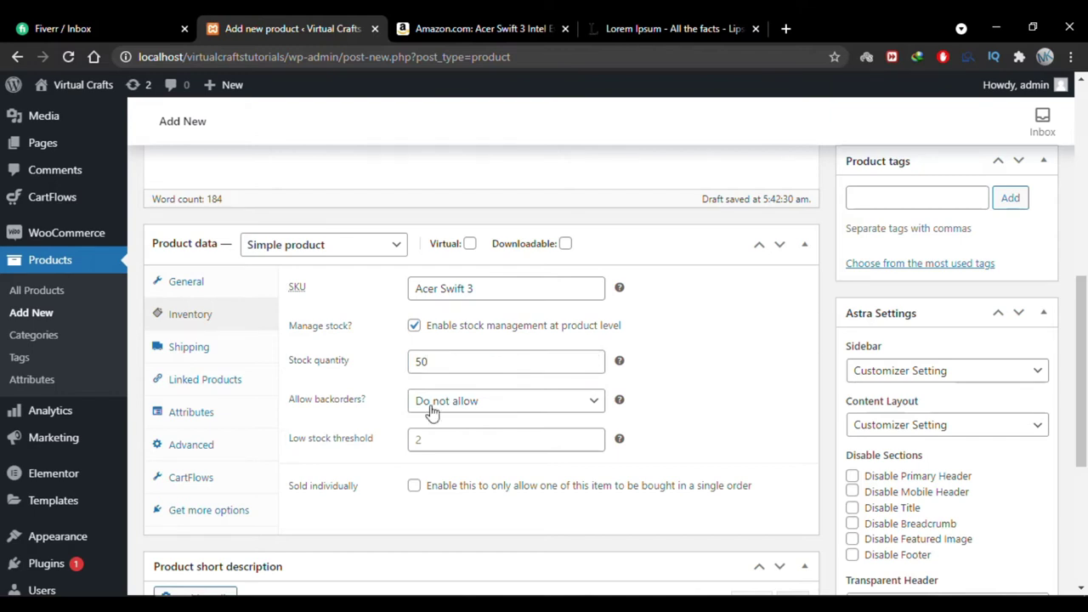
# - Keep backorders disallowed, set the low stock threshold to 5, and enable Sold individually
pyautogui.click(539, 412)
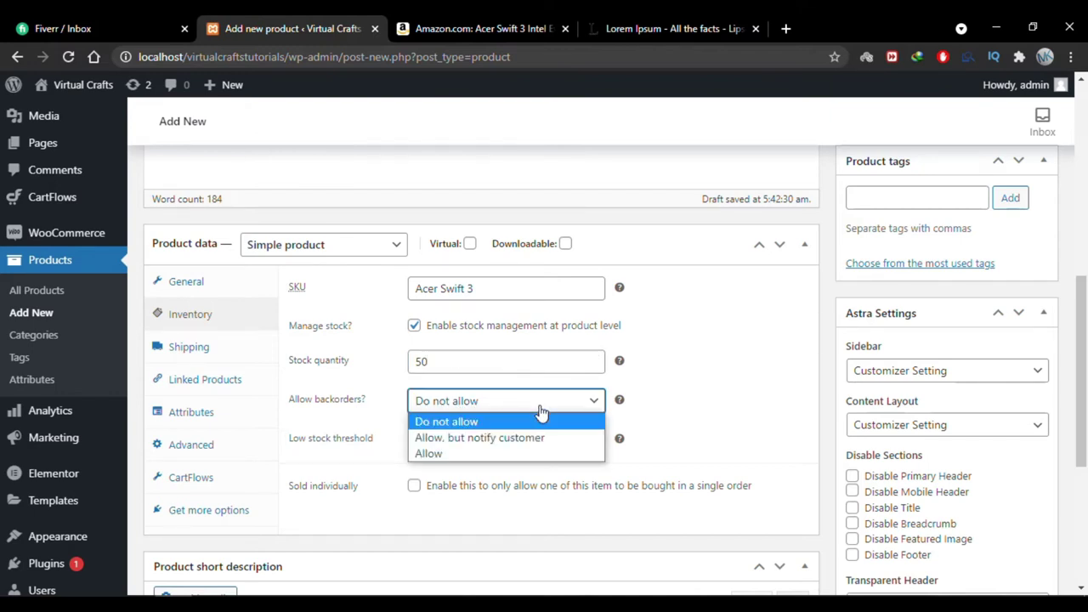
pyautogui.click(540, 413)
pyautogui.moveTo(625, 405)
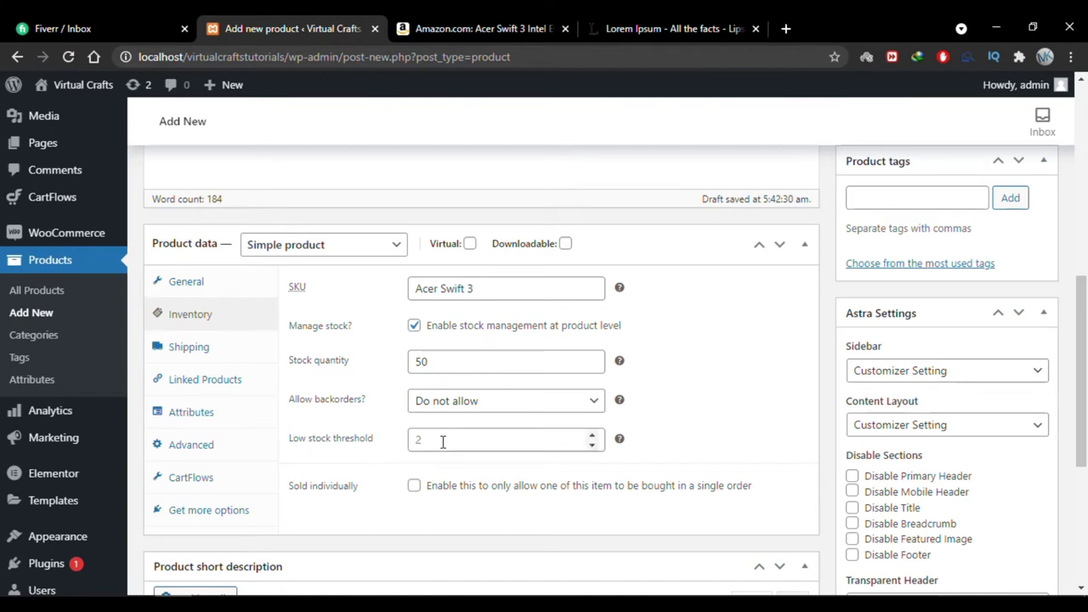
pyautogui.click(591, 436)
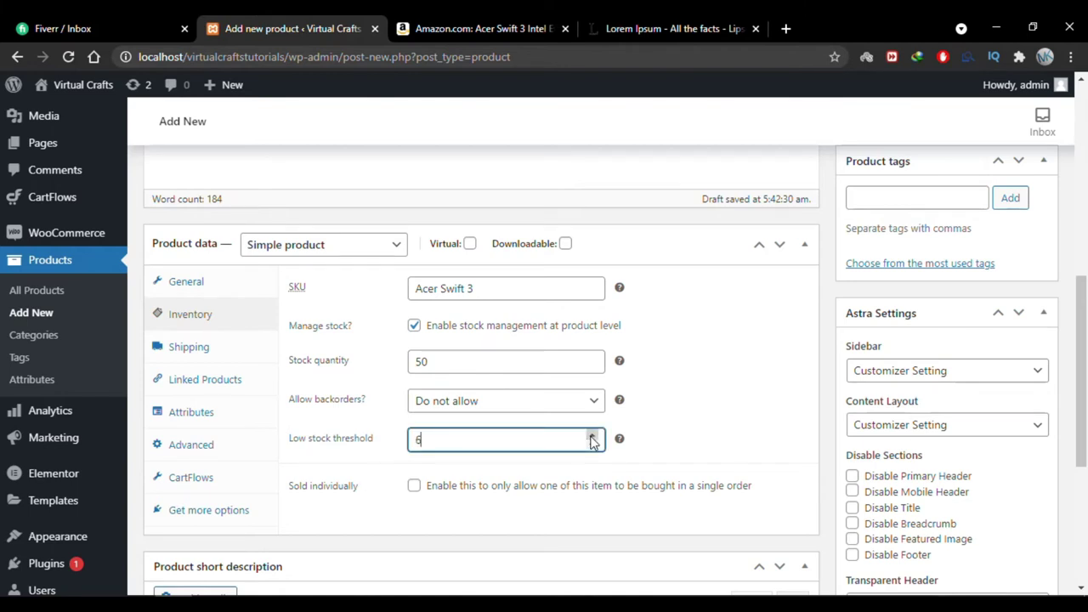
pyautogui.click(592, 444)
pyautogui.click(652, 445)
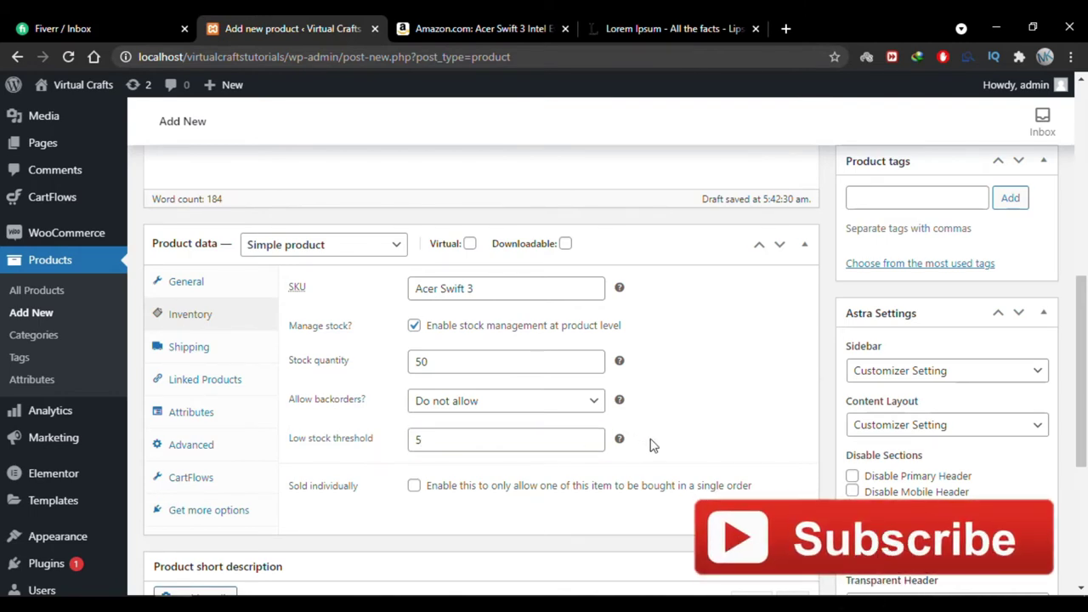
pyautogui.click(415, 487)
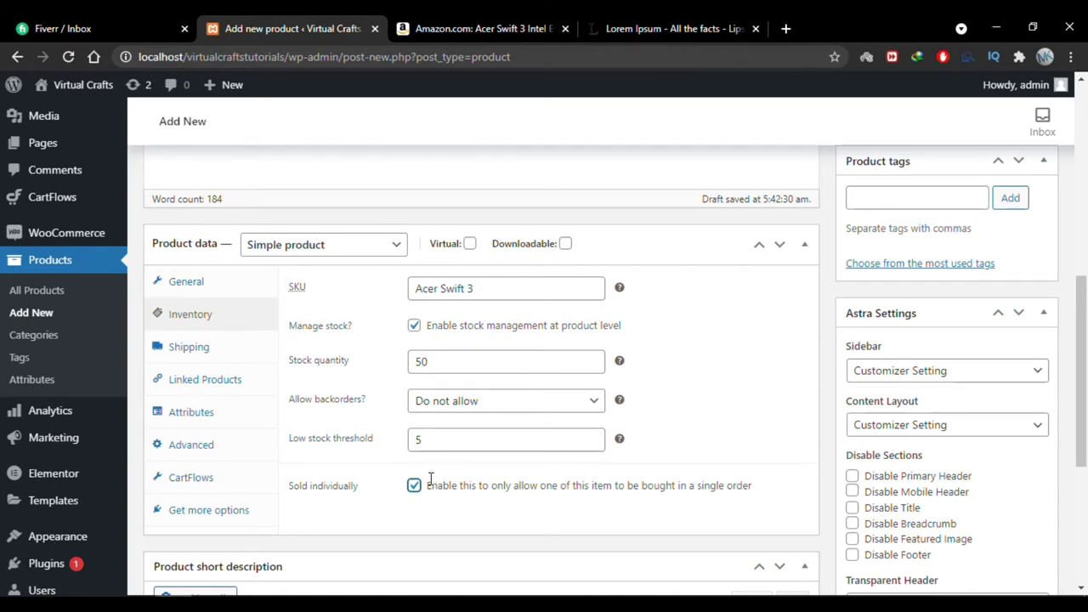
pyautogui.click(235, 349)
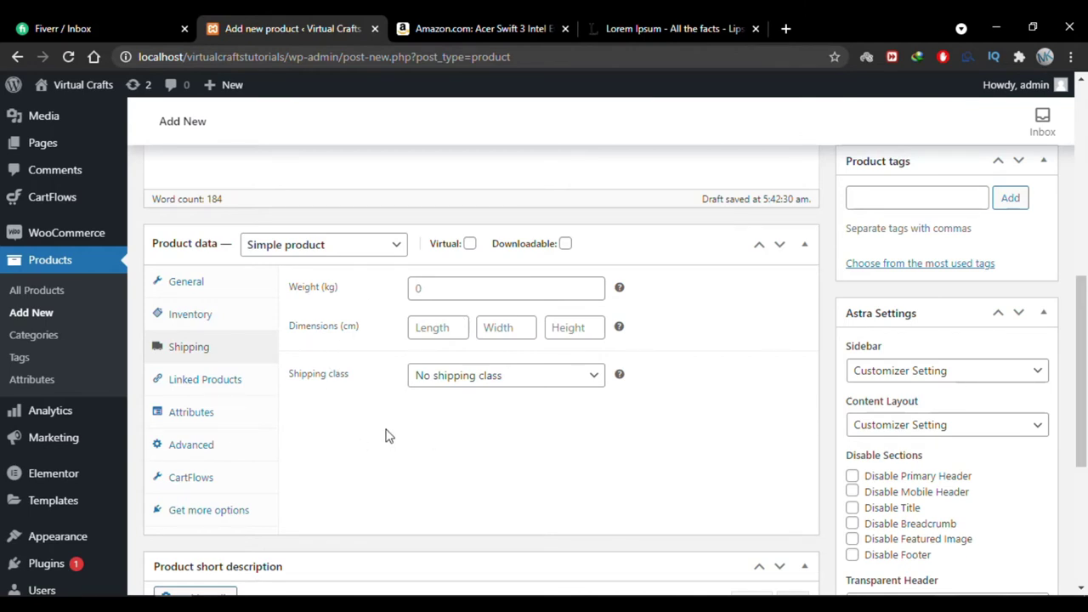
# - Add a visible Screen Size attribute with value 14 Inches and save it
pyautogui.click(255, 390)
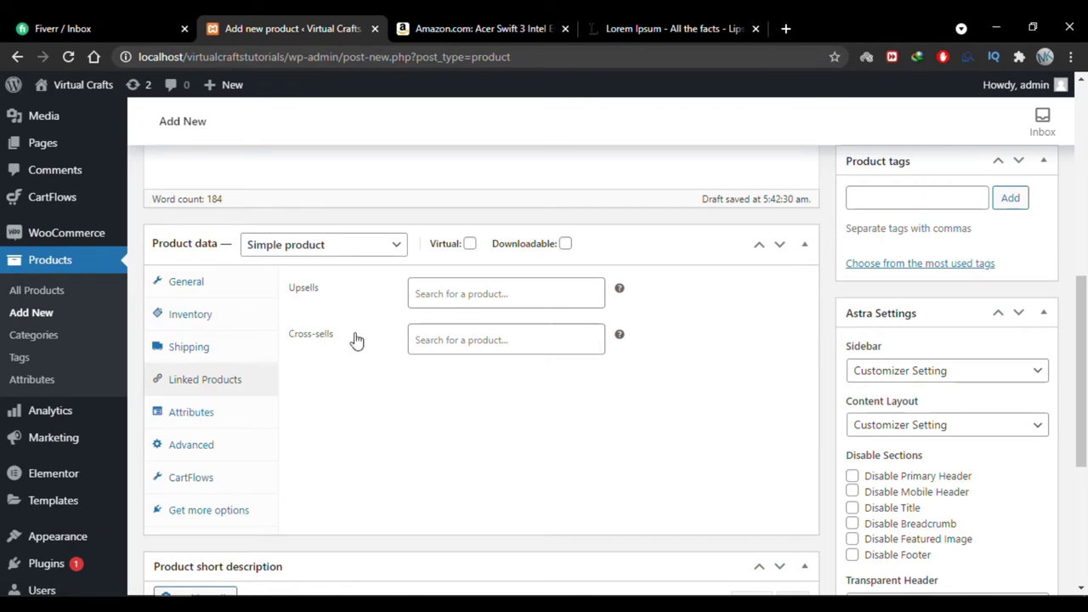
pyautogui.click(221, 425)
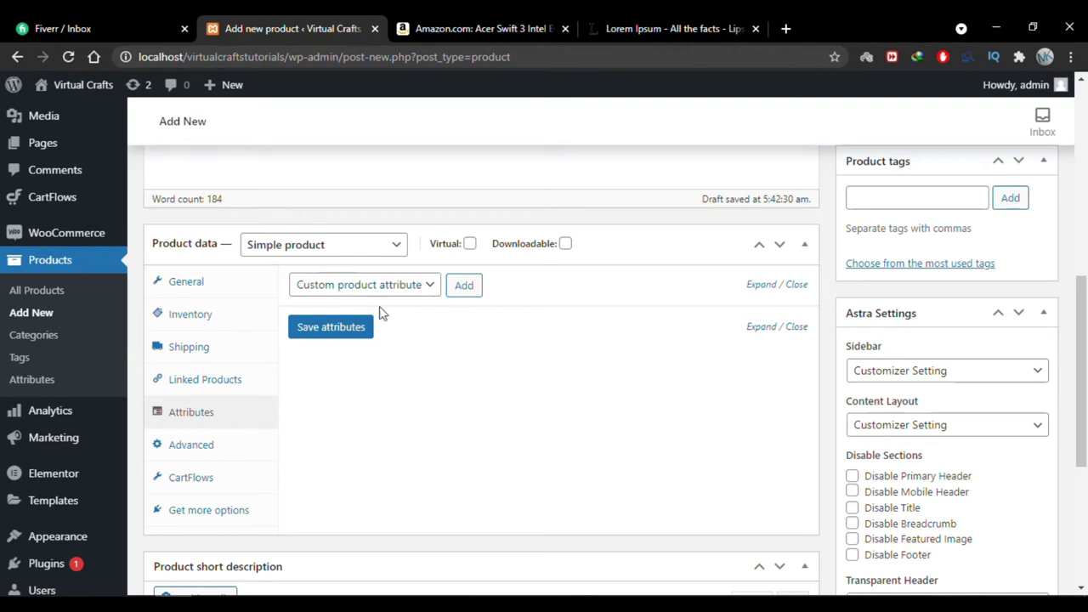
pyautogui.click(459, 285)
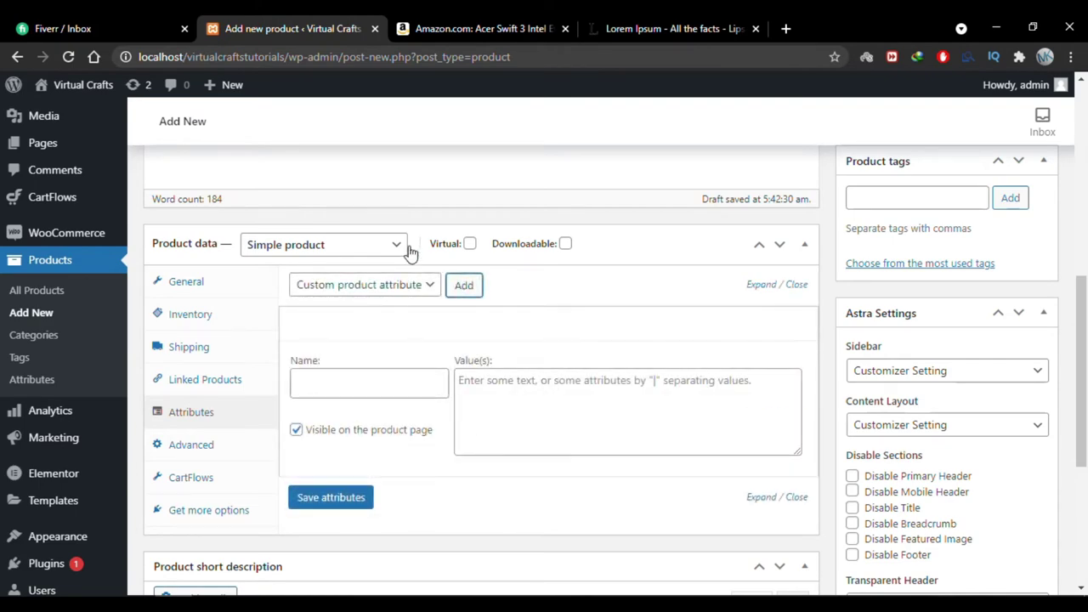
pyautogui.click(494, 19)
pyautogui.scroll(-2, 450, 306)
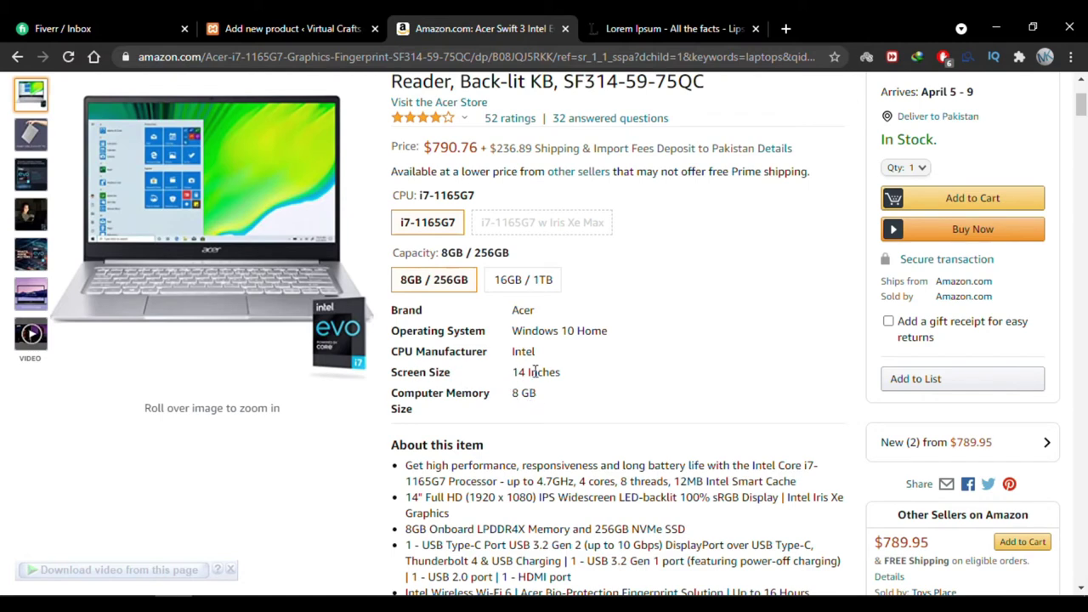
pyautogui.click(290, 23)
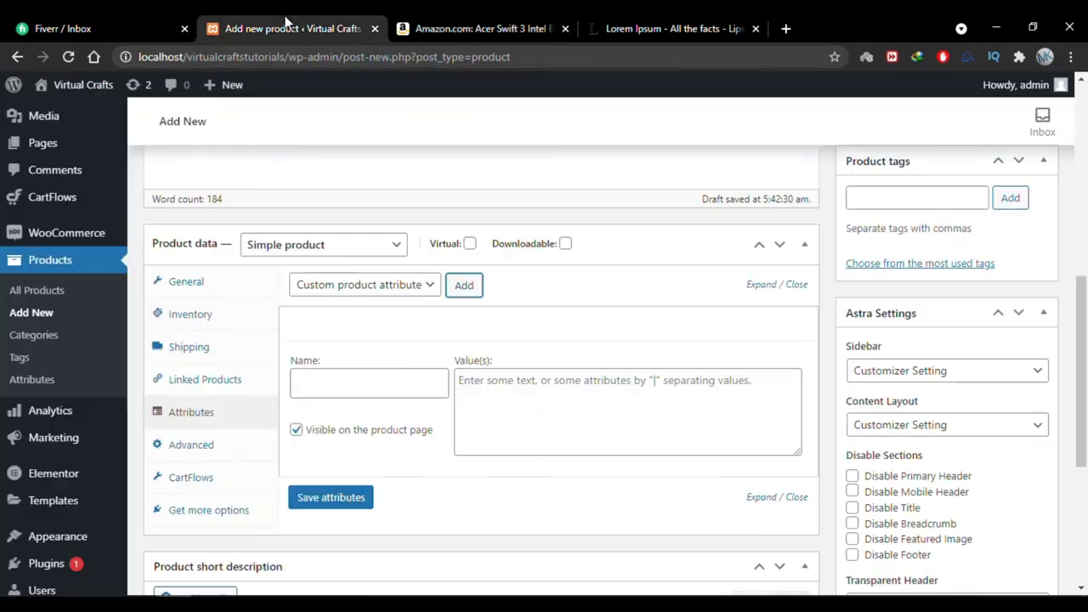
pyautogui.click(379, 382)
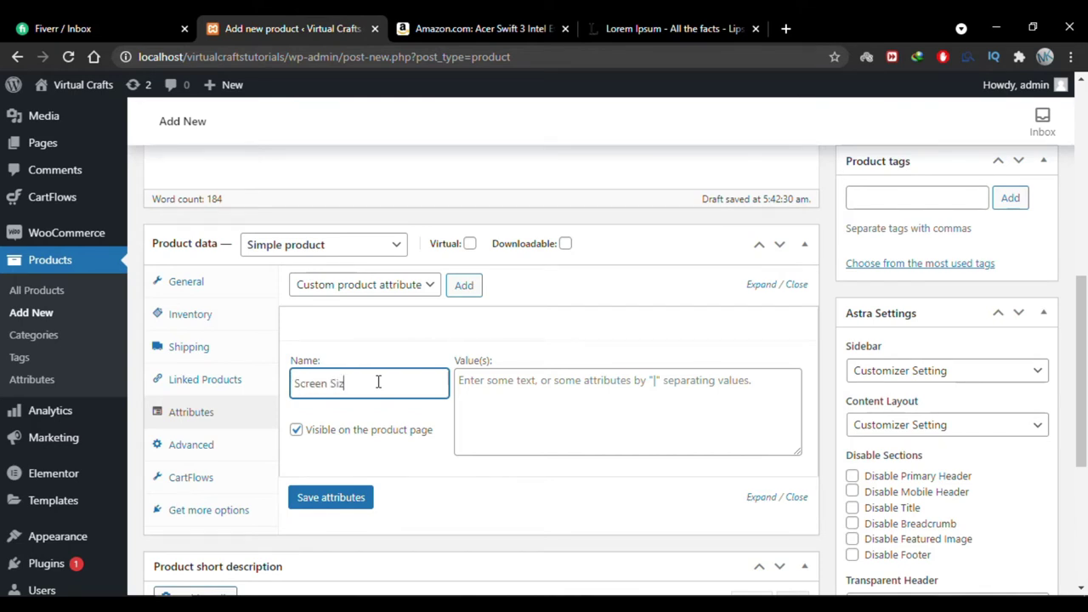
pyautogui.click(516, 382)
pyautogui.write('14 Inches')
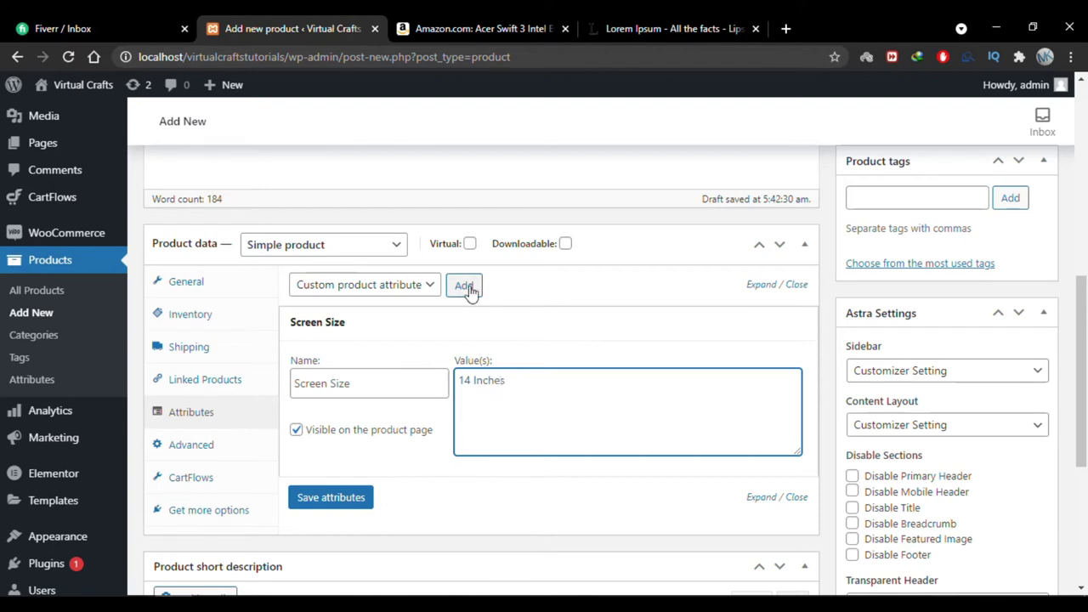
pyautogui.click(344, 507)
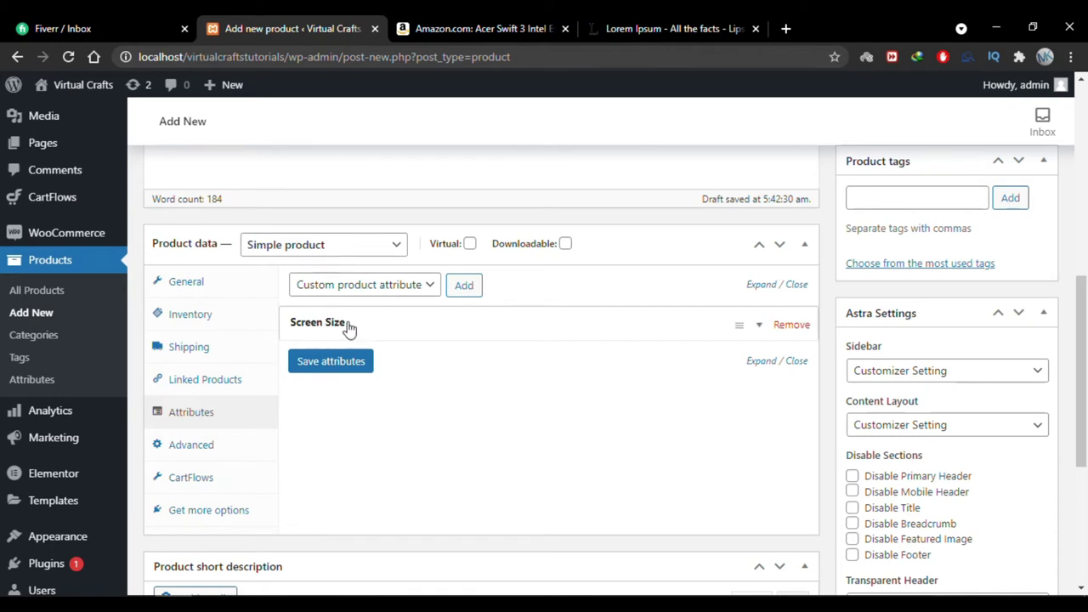
# - Add a Memory attribute with value 8GB and save the attributes
pyautogui.click(465, 288)
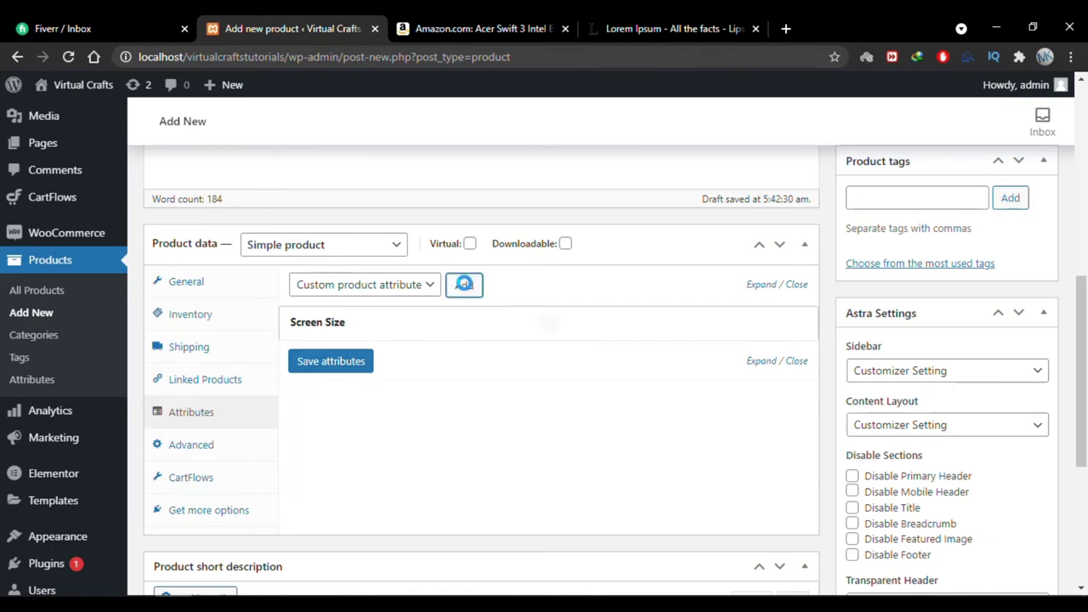
pyautogui.click(368, 413)
pyautogui.write('Memory')
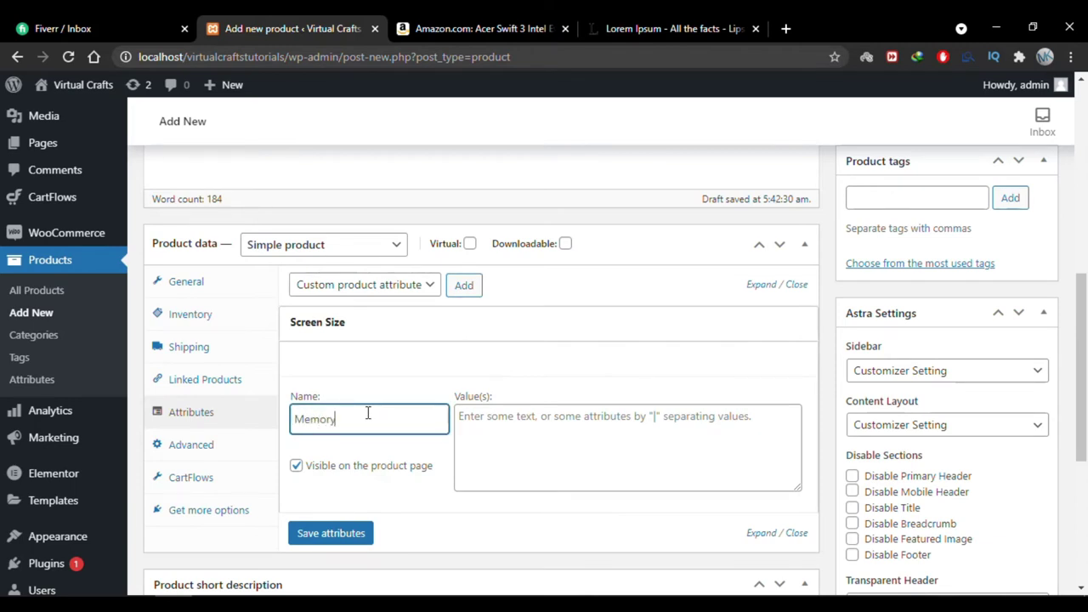
pyautogui.click(505, 452)
pyautogui.write('8GB')
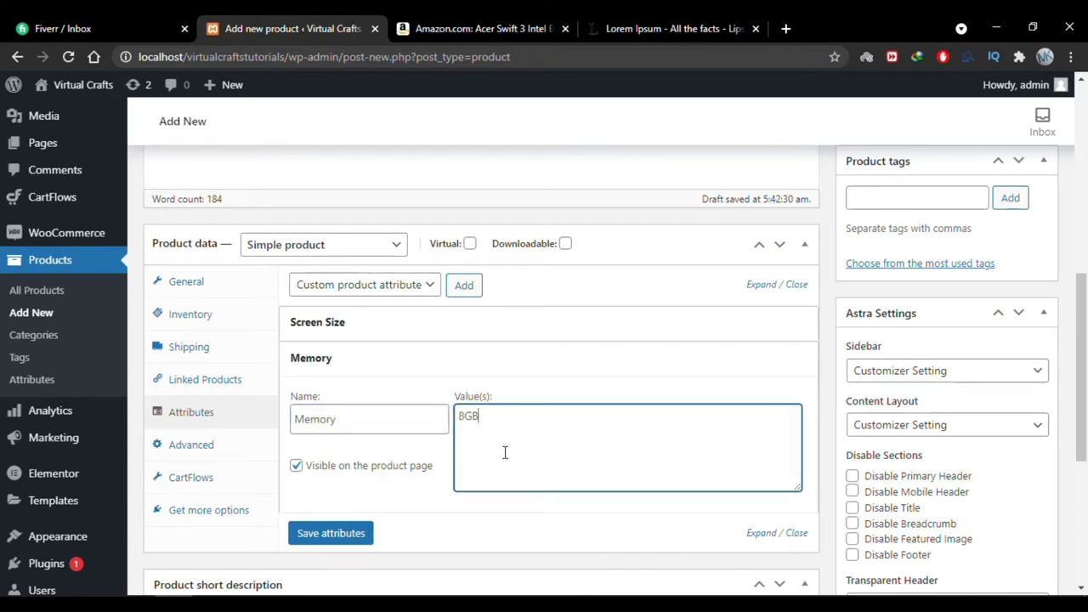
pyautogui.click(332, 534)
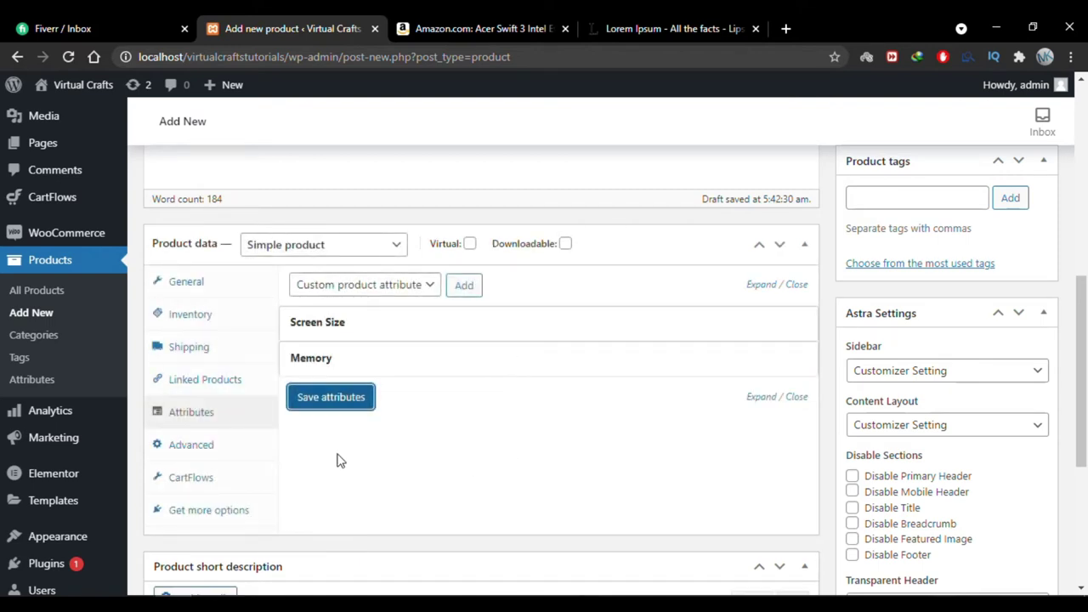
pyautogui.click(241, 455)
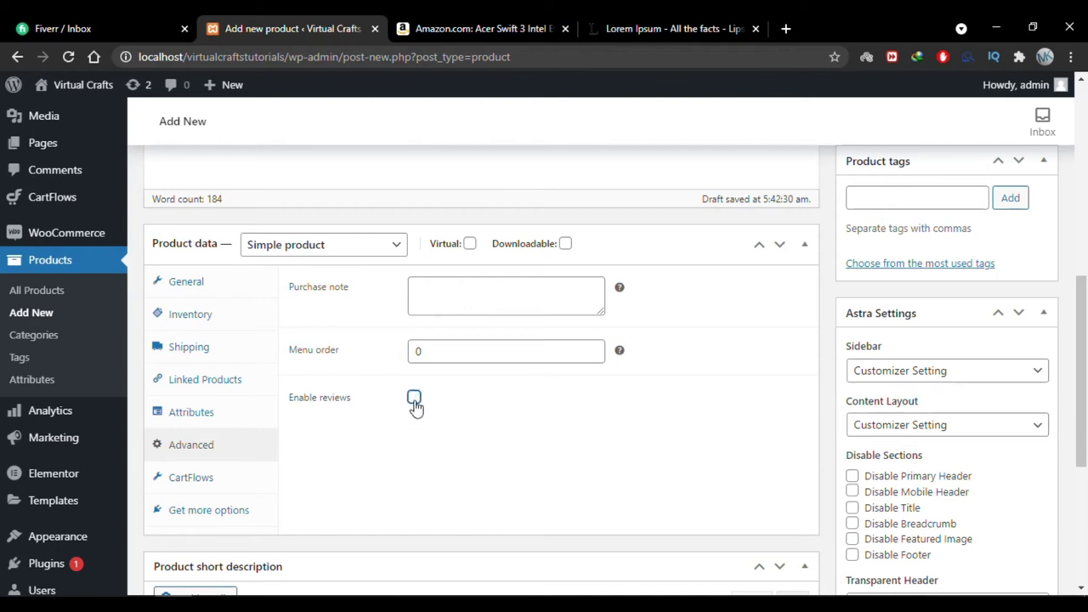
# - Enable customer reviews, look over the recommended extensions, and return to the General pricing settings
pyautogui.click(233, 482)
pyautogui.click(228, 455)
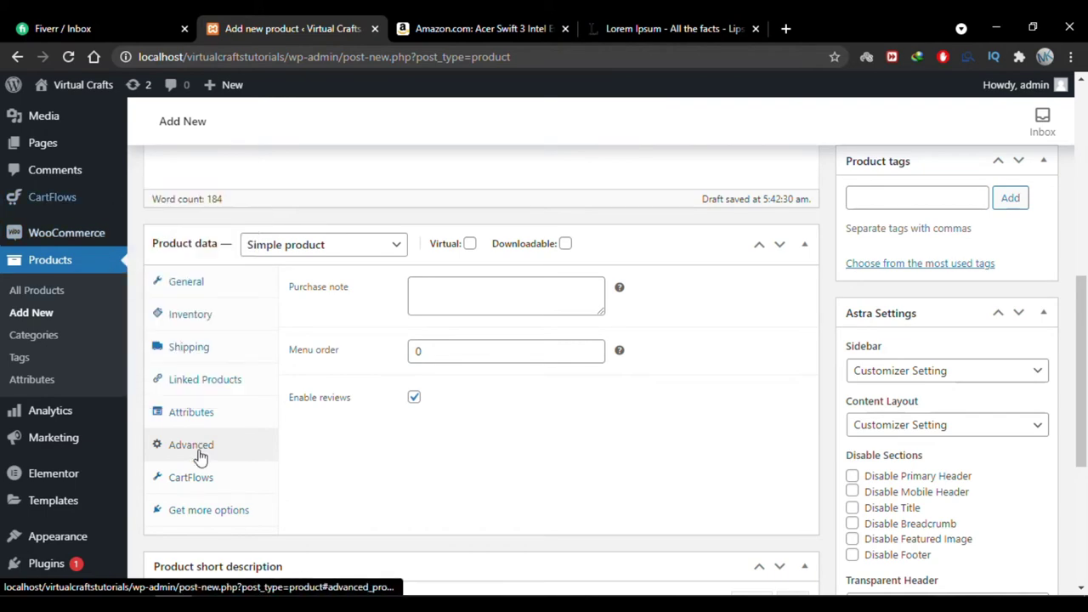
pyautogui.click(240, 520)
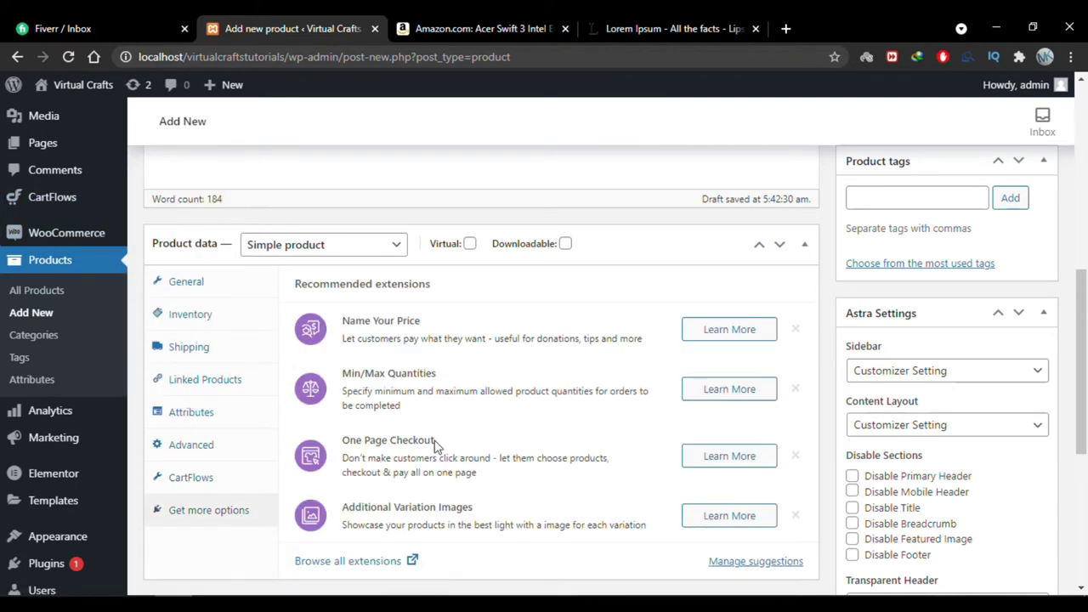
pyautogui.scroll(-3, 435, 444)
pyautogui.scroll(3, 435, 444)
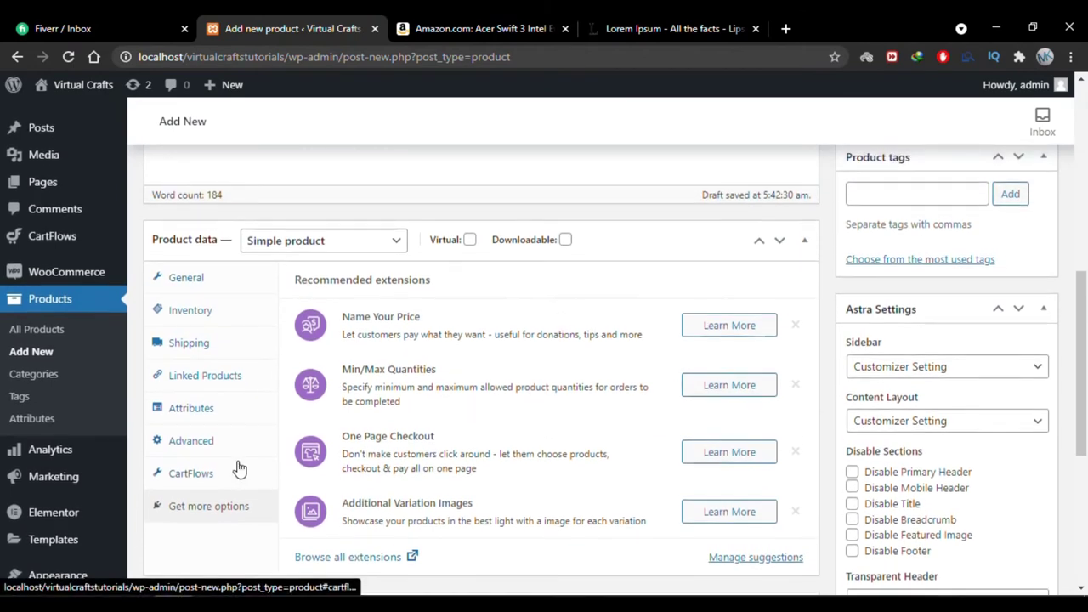
pyautogui.scroll(2, 238, 467)
pyautogui.click(228, 392)
pyautogui.scroll(-2, 440, 362)
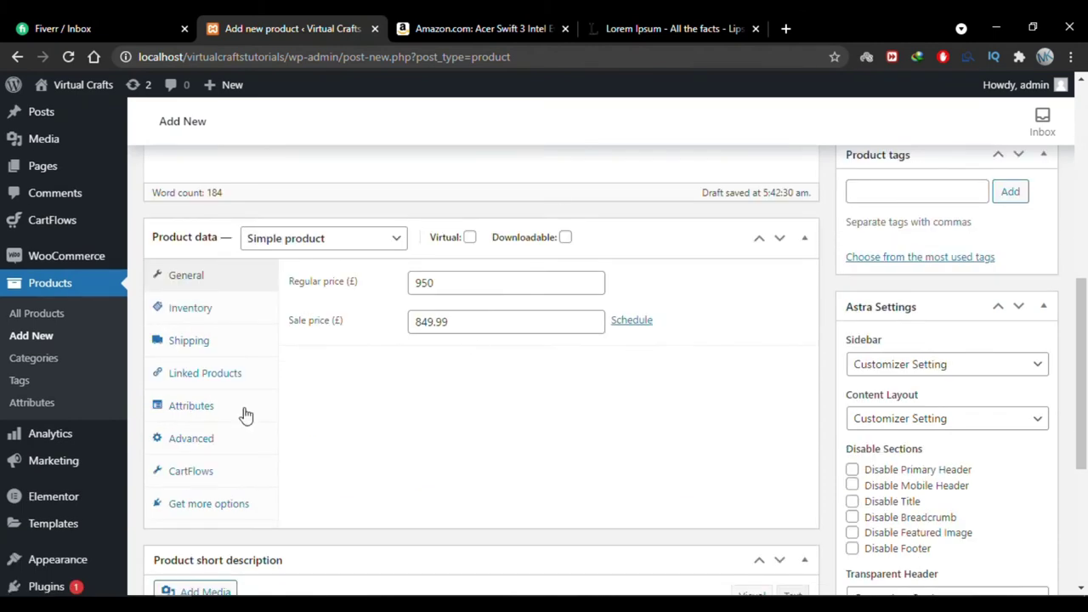
# - Select the Amazon listing's technical details table, from screen size through battery life
pyautogui.scroll(-3, 337, 396)
pyautogui.scroll(-1, 337, 396)
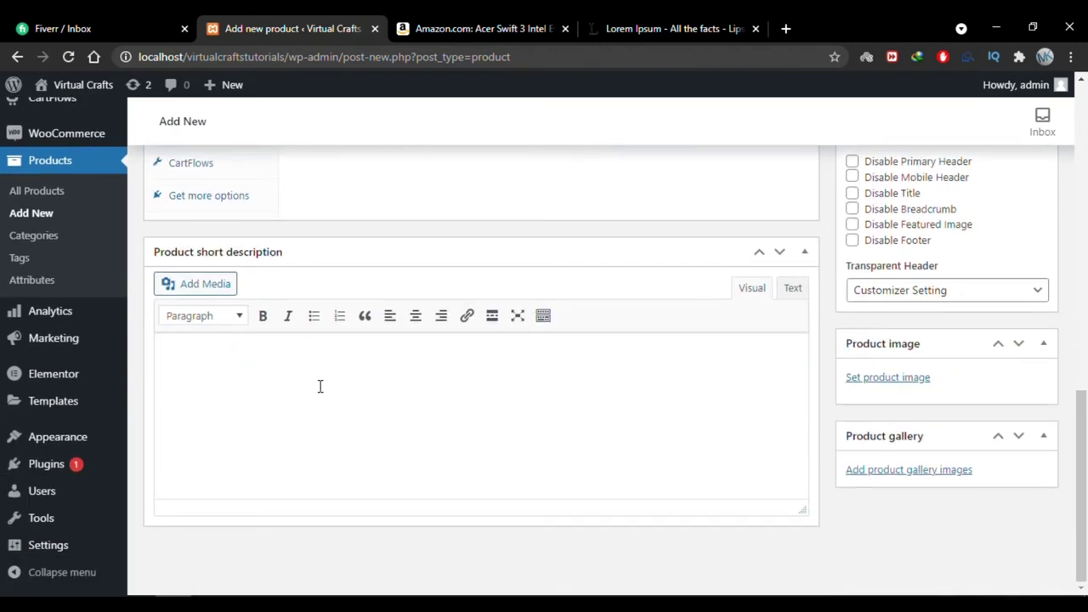
pyautogui.click(476, 28)
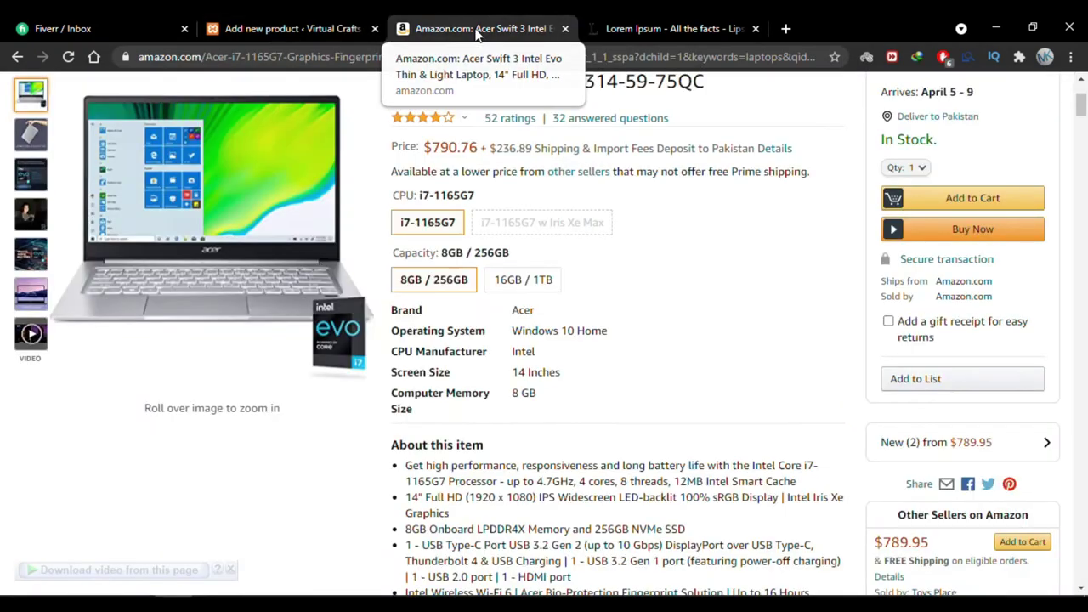
pyautogui.scroll(-20, 433, 276)
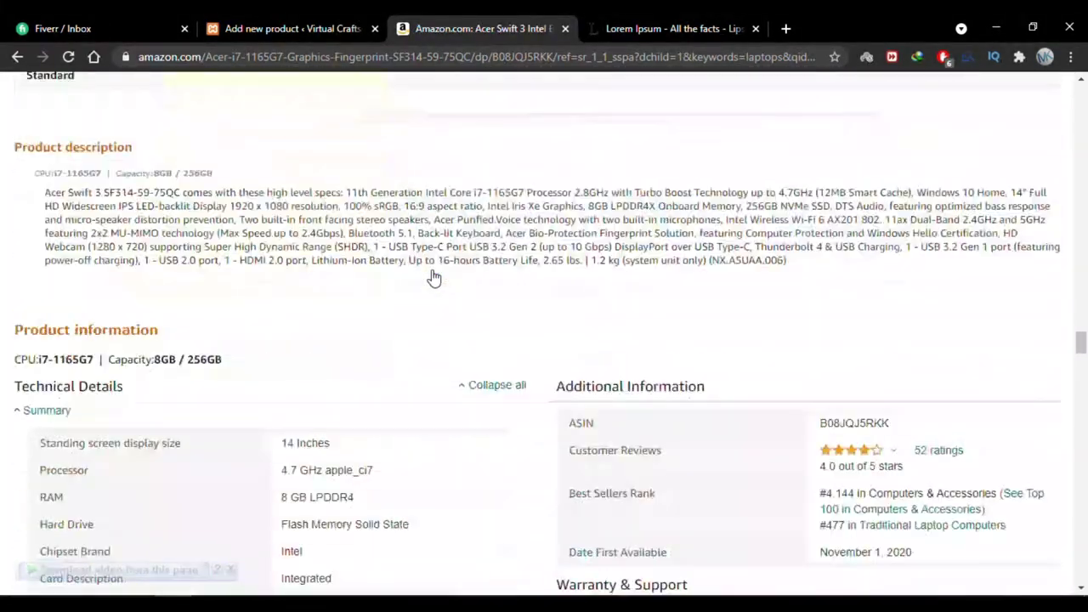
pyautogui.scroll(-4, 433, 276)
pyautogui.moveTo(40, 126); pyautogui.dragTo(360, 385)
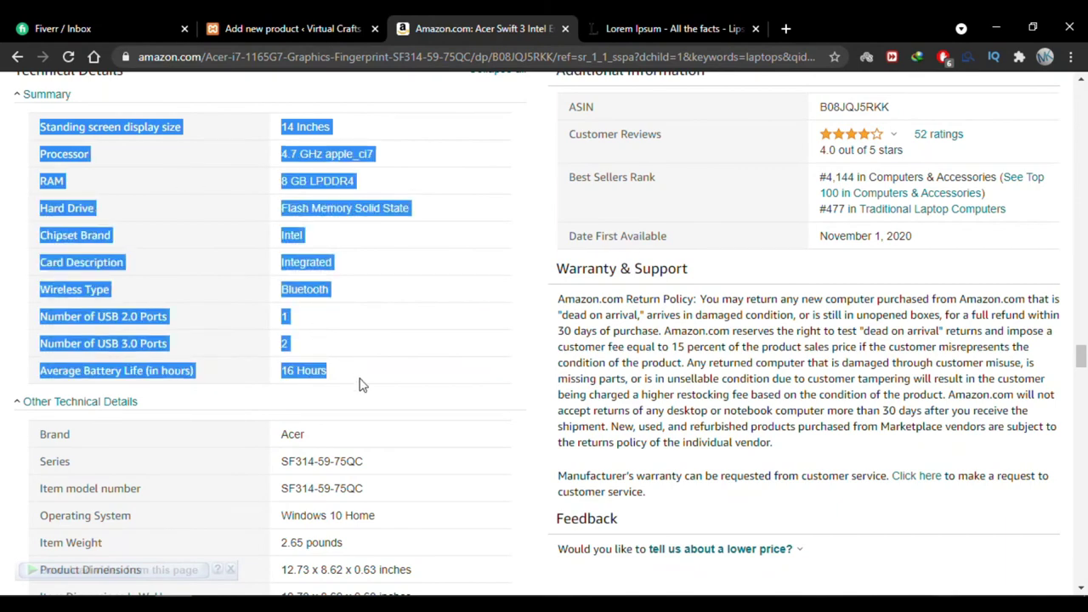
# - Paste the spec table into the product short description and return to the Publish box
pyautogui.click(281, 28)
pyautogui.hotkey('ctrl', 'v')
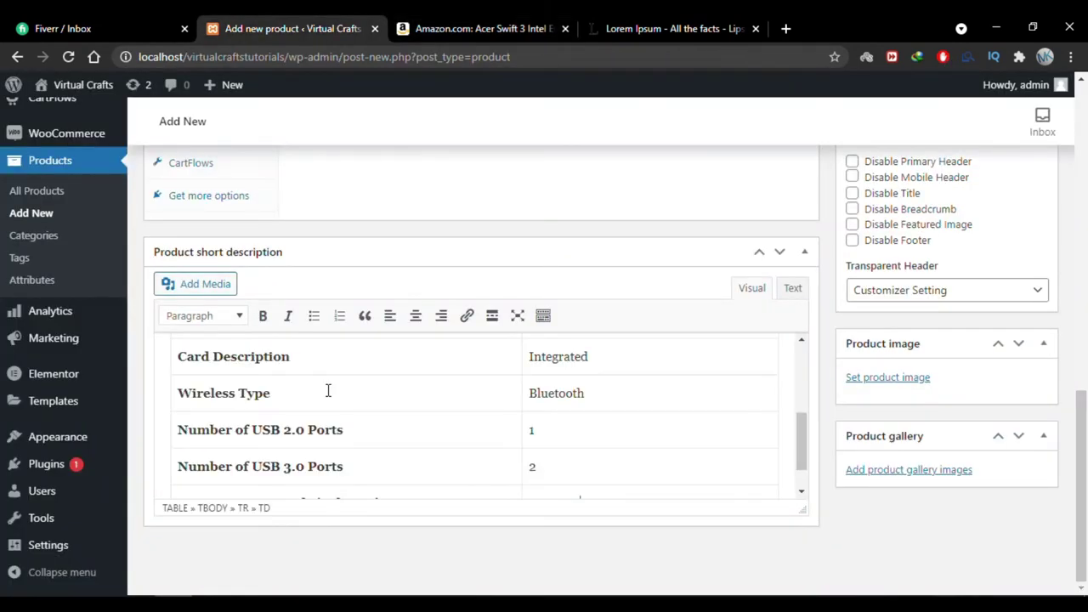
pyautogui.scroll(5, 512, 399)
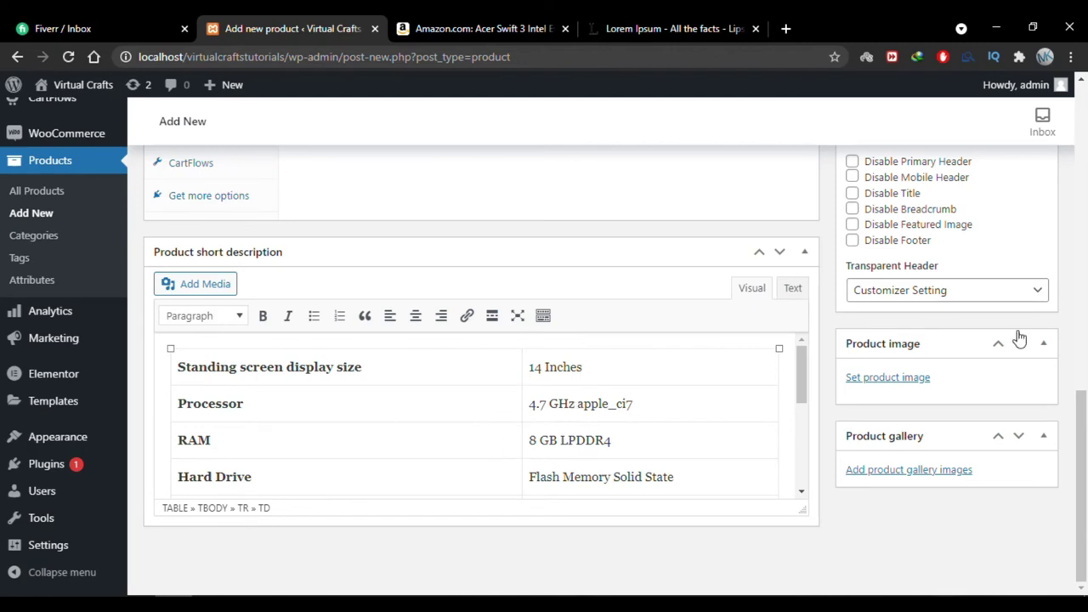
pyautogui.scroll(10, 1042, 246)
pyautogui.scroll(-2, 1042, 246)
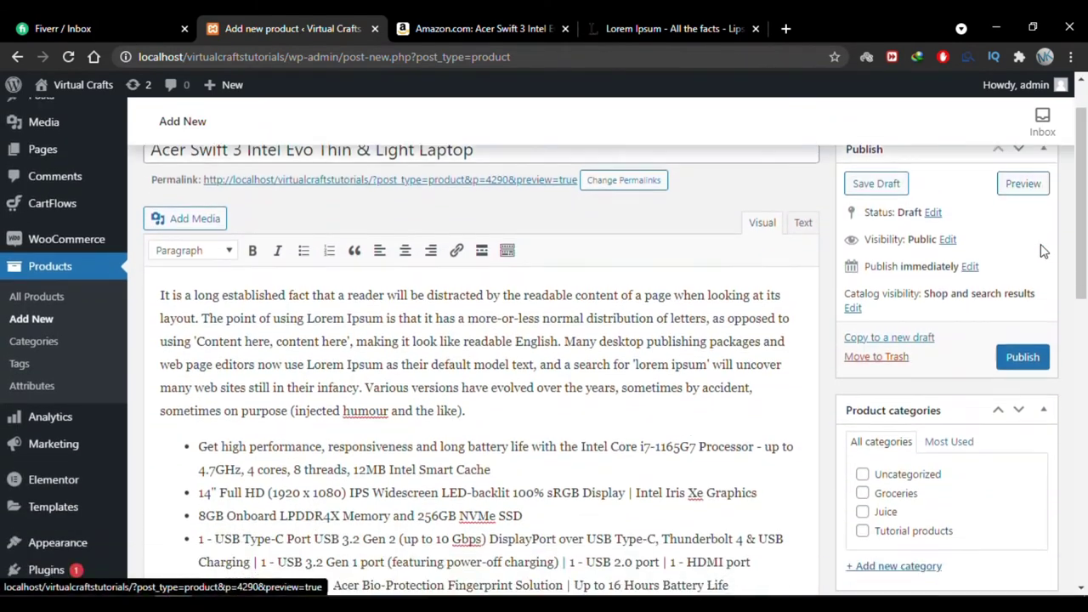
pyautogui.scroll(1, 986, 357)
# - Publish the Acer Swift 3 product
pyautogui.click(1022, 395)
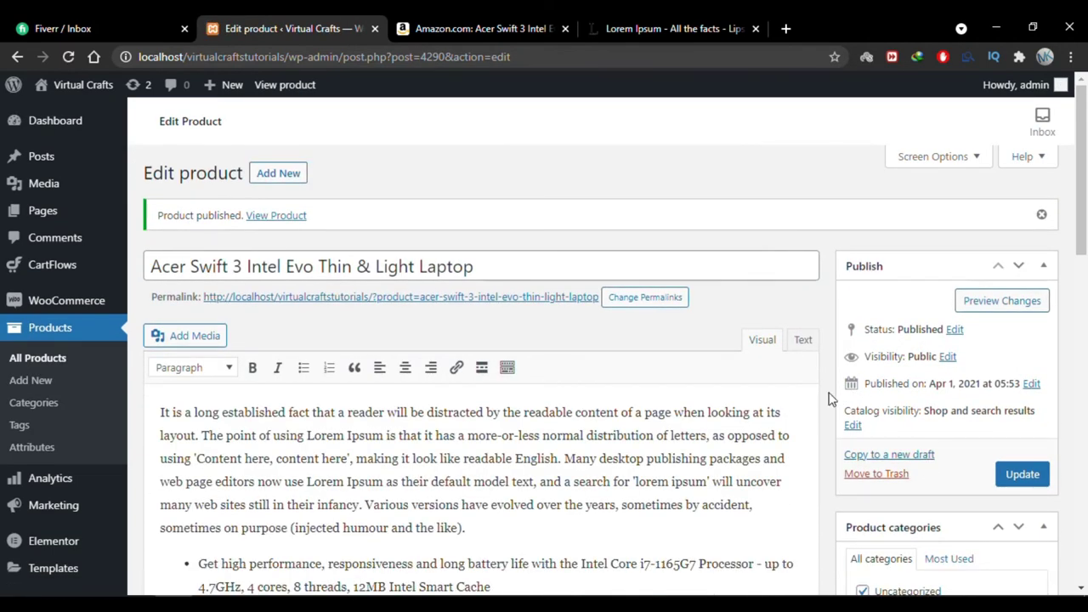
pyautogui.scroll(-3, 830, 399)
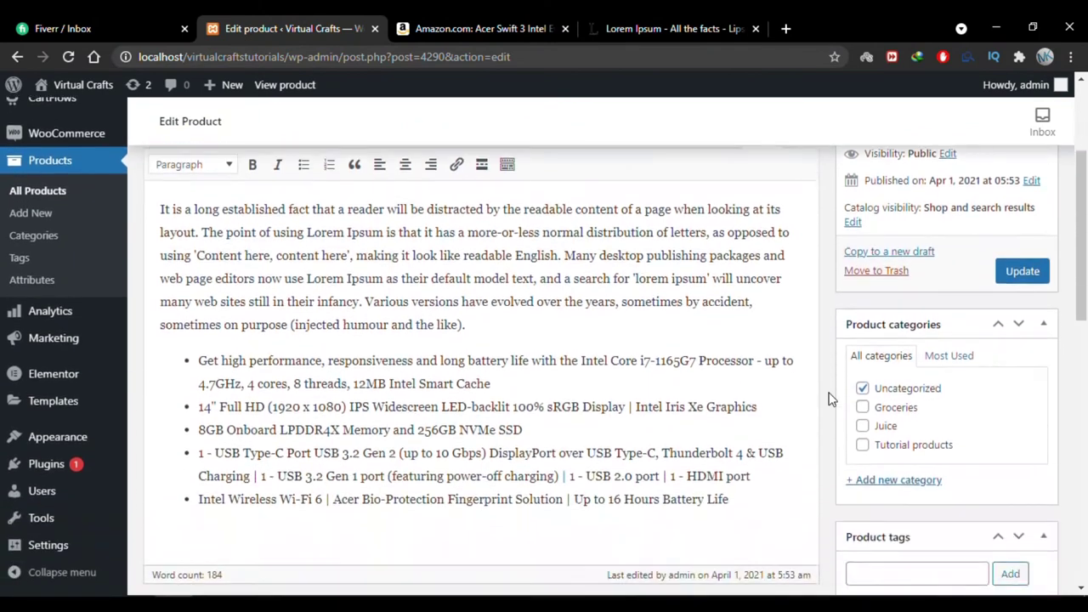
pyautogui.scroll(-2, 831, 399)
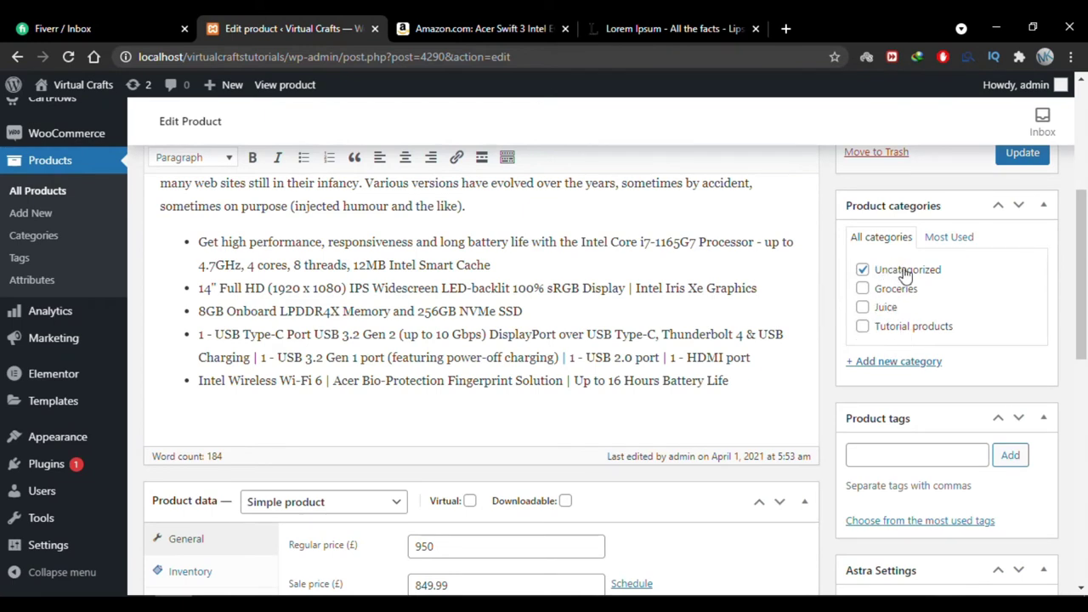
# - Check Tutorial products and uncheck Uncategorized in Product categories
pyautogui.click(863, 327)
pyautogui.click(863, 271)
pyautogui.click(829, 342)
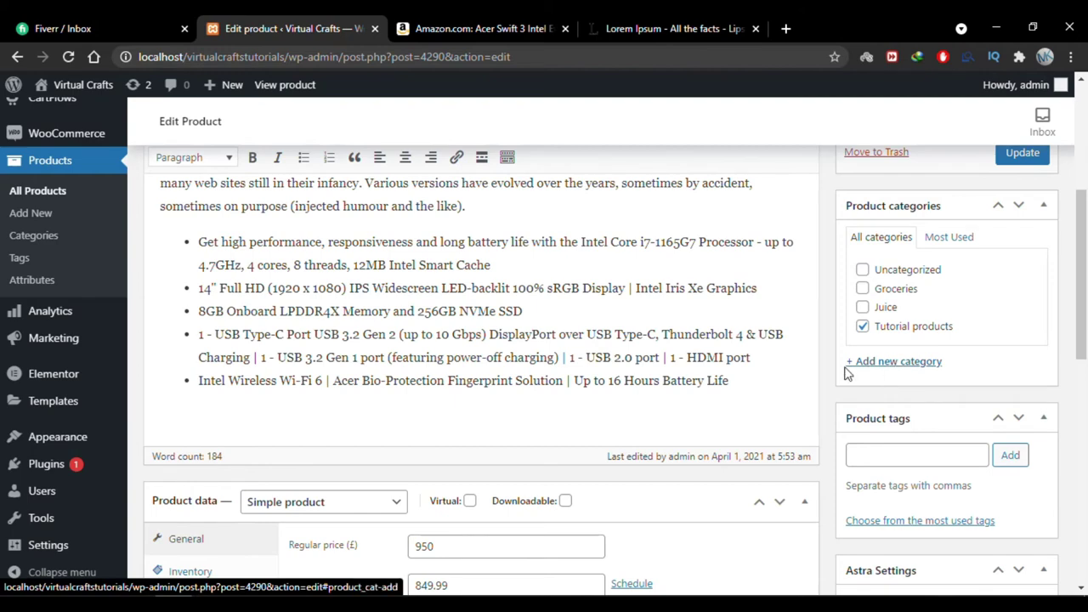
pyautogui.scroll(-2, 830, 373)
pyautogui.click(900, 272)
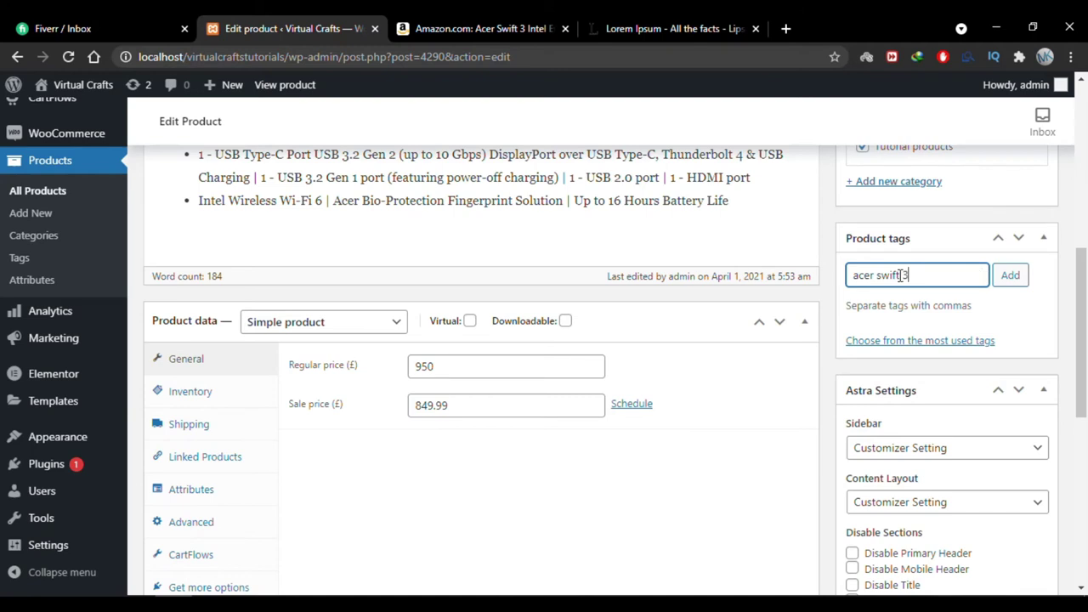
# - Add the product tags 'acer swift 3' and 'laptop'
pyautogui.click(1011, 275)
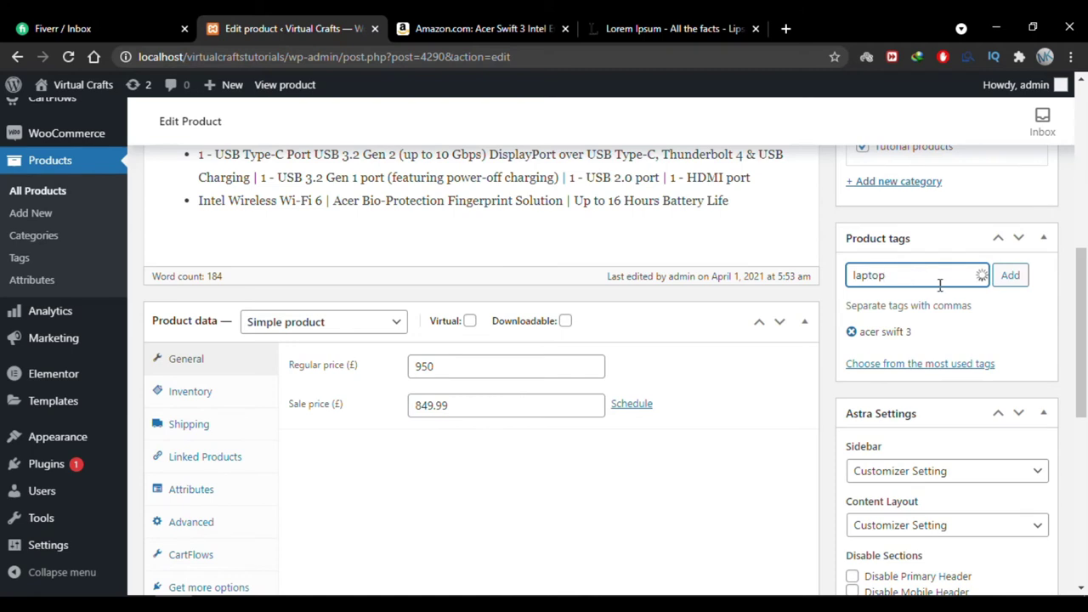
pyautogui.click(1000, 278)
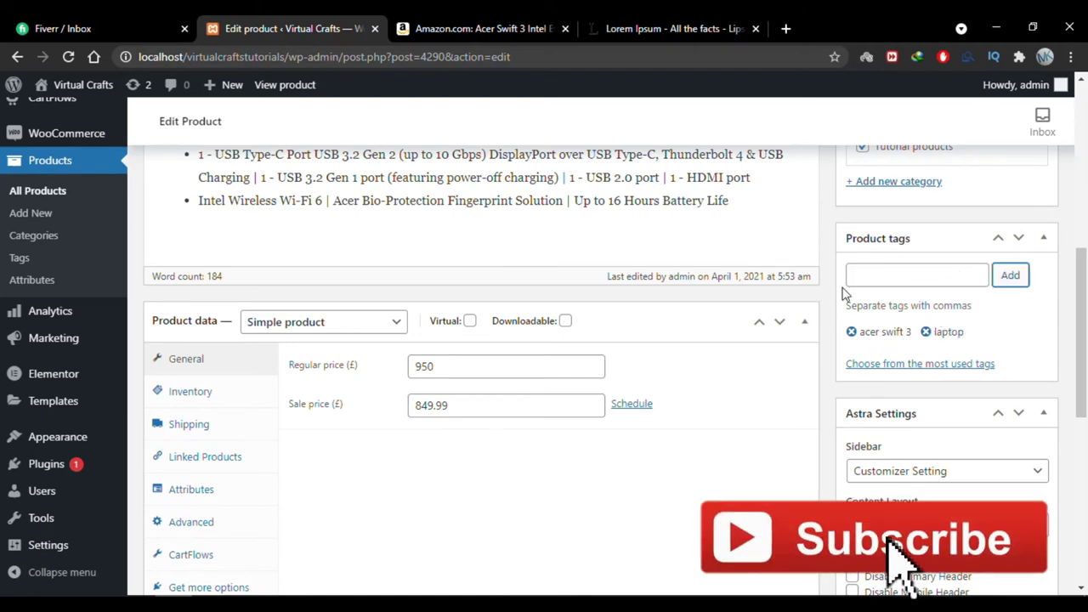
pyautogui.scroll(-3, 830, 320)
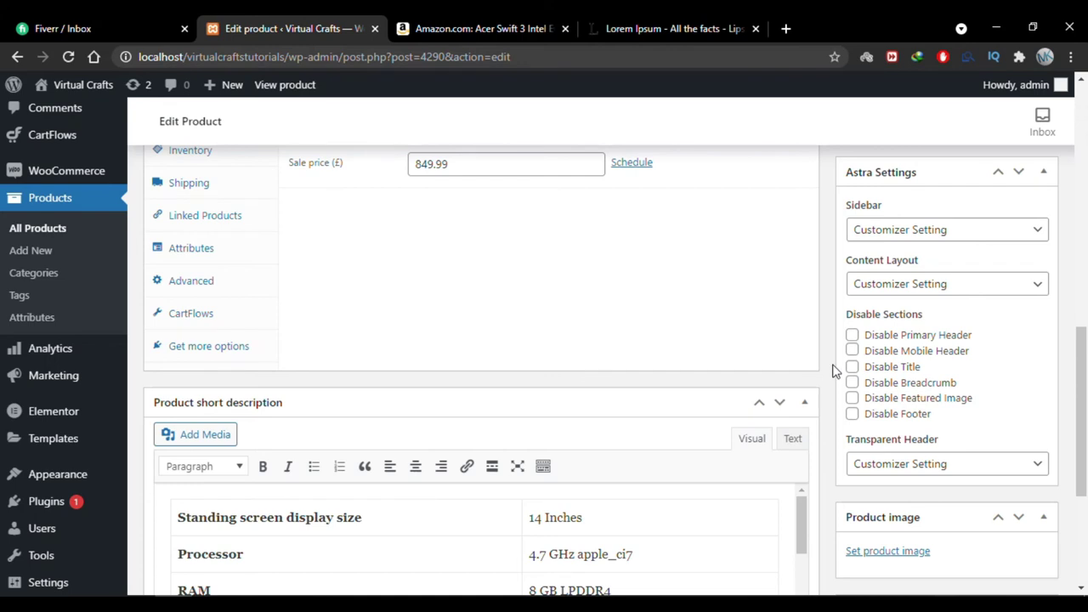
# - Upload 71dHWxX7C0L._AC_SL1500_.jpg from Downloads and set it as the product image
pyautogui.scroll(-3, 831, 370)
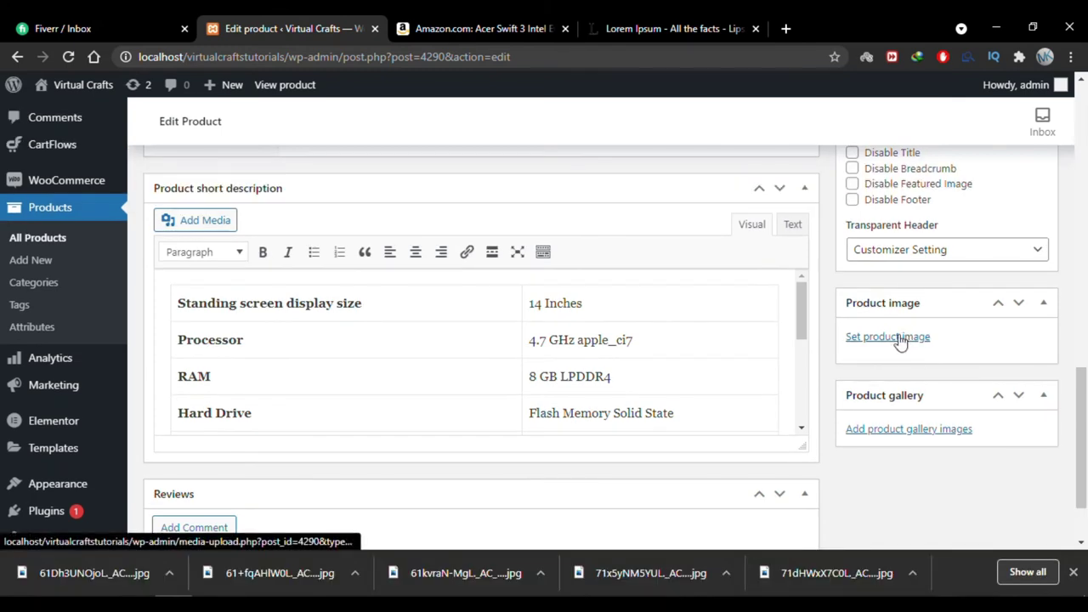
pyautogui.click(892, 341)
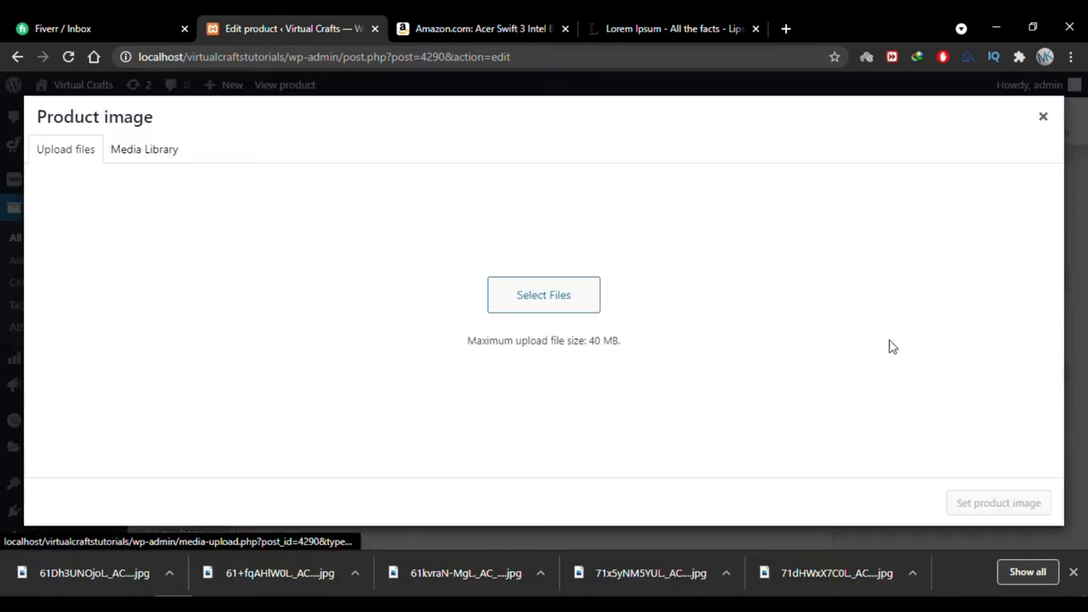
pyautogui.click(153, 156)
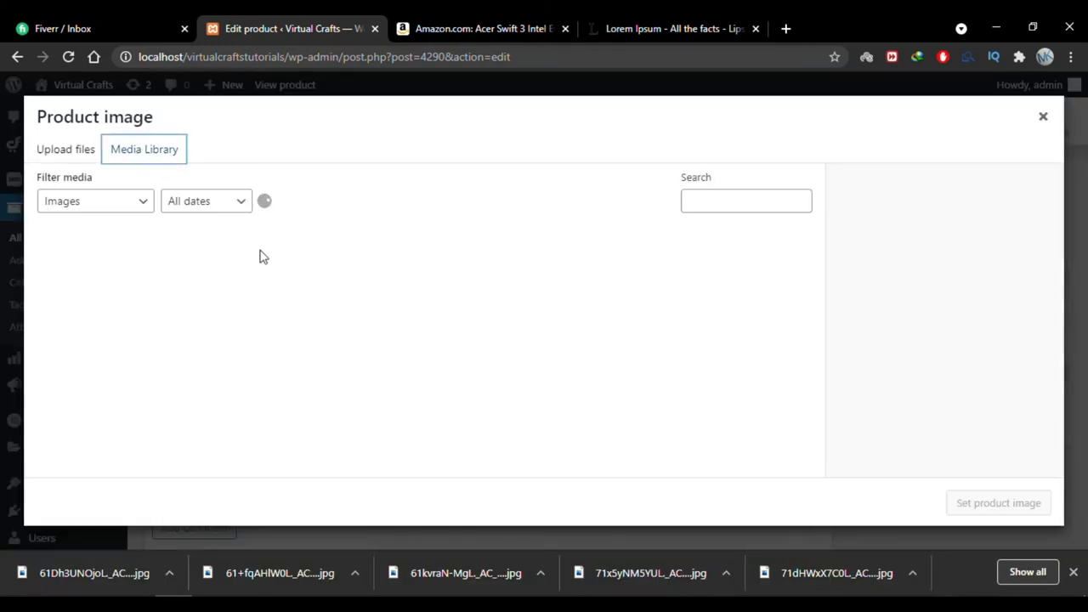
pyautogui.click(63, 149)
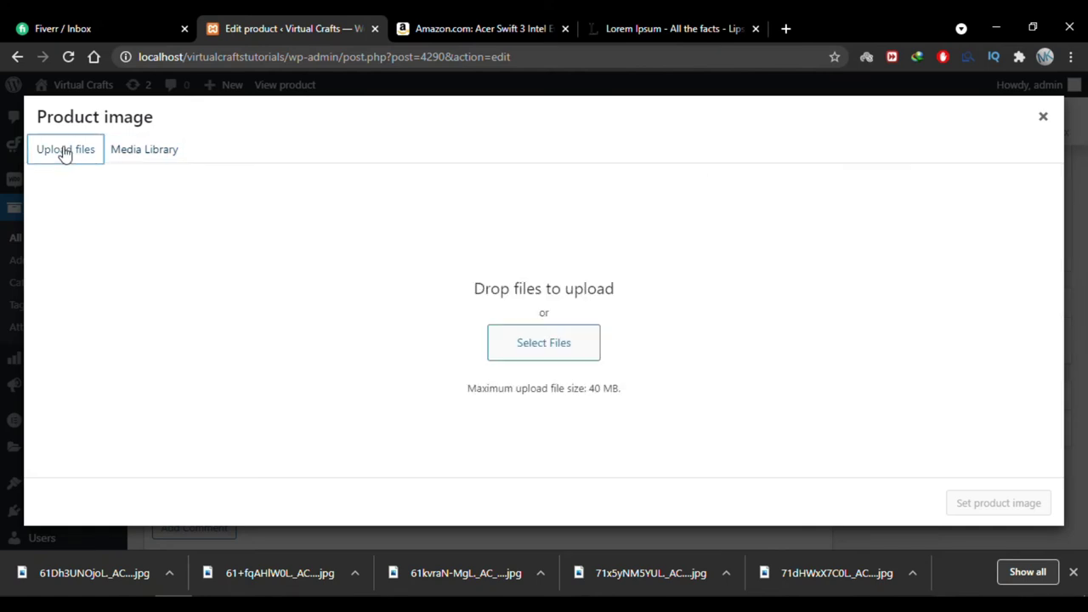
pyautogui.click(563, 351)
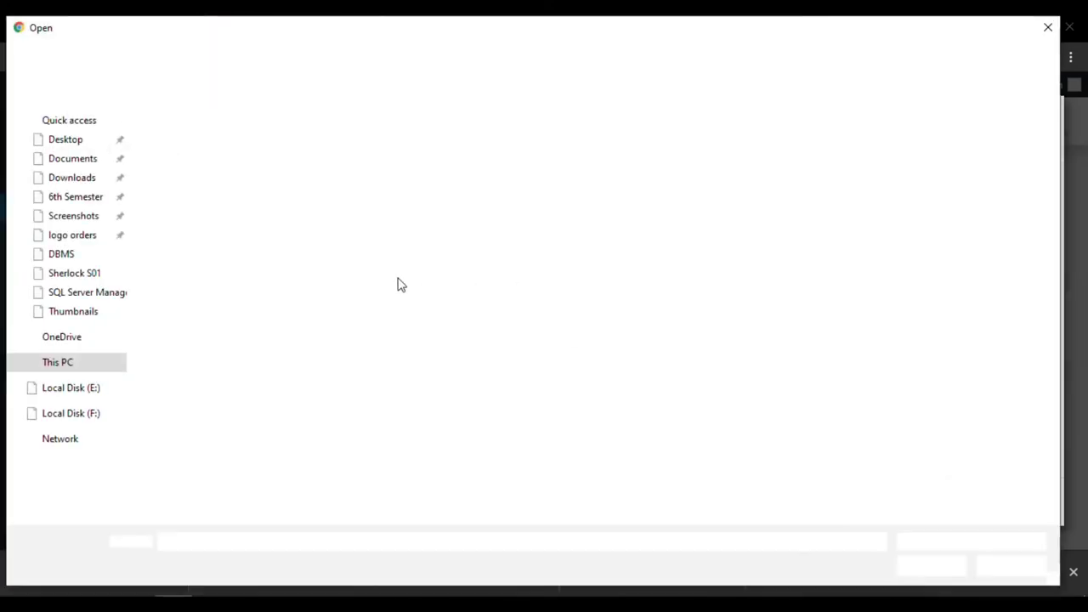
pyautogui.click(72, 178)
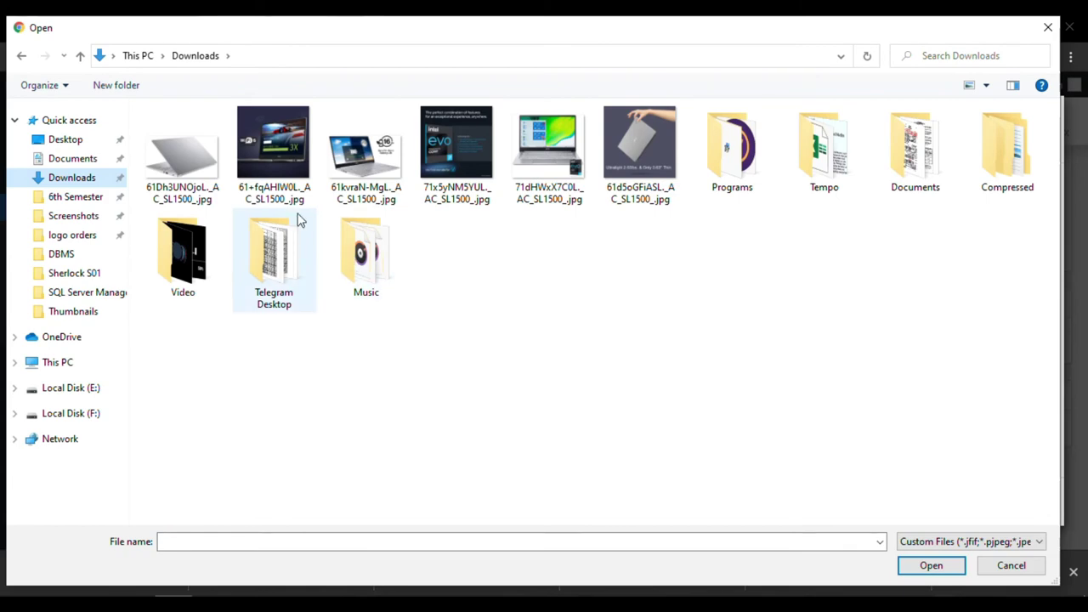
pyautogui.doubleClick(549, 183)
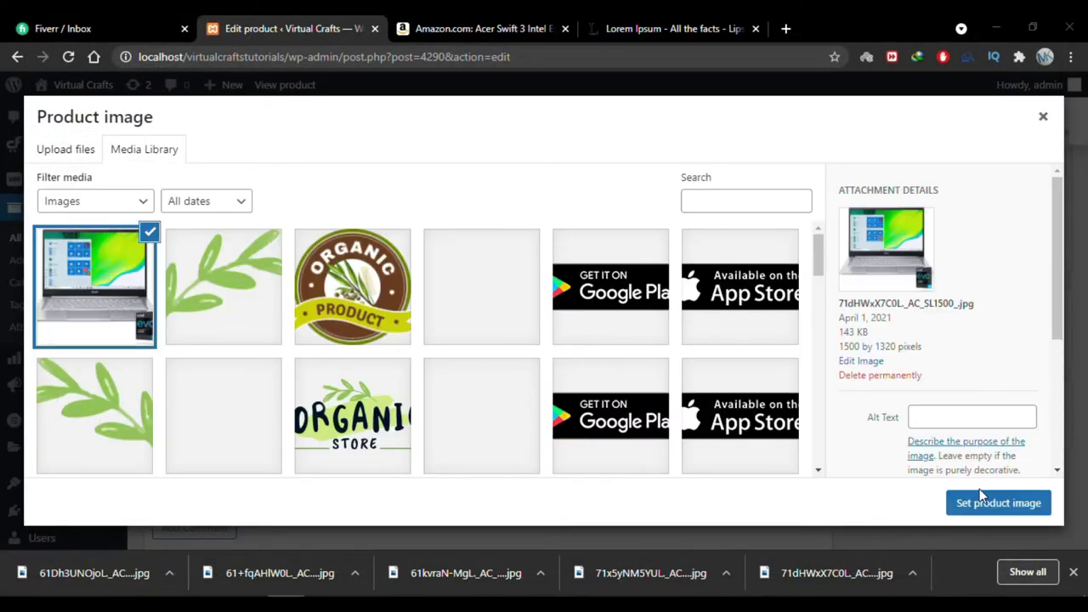
pyautogui.click(1000, 505)
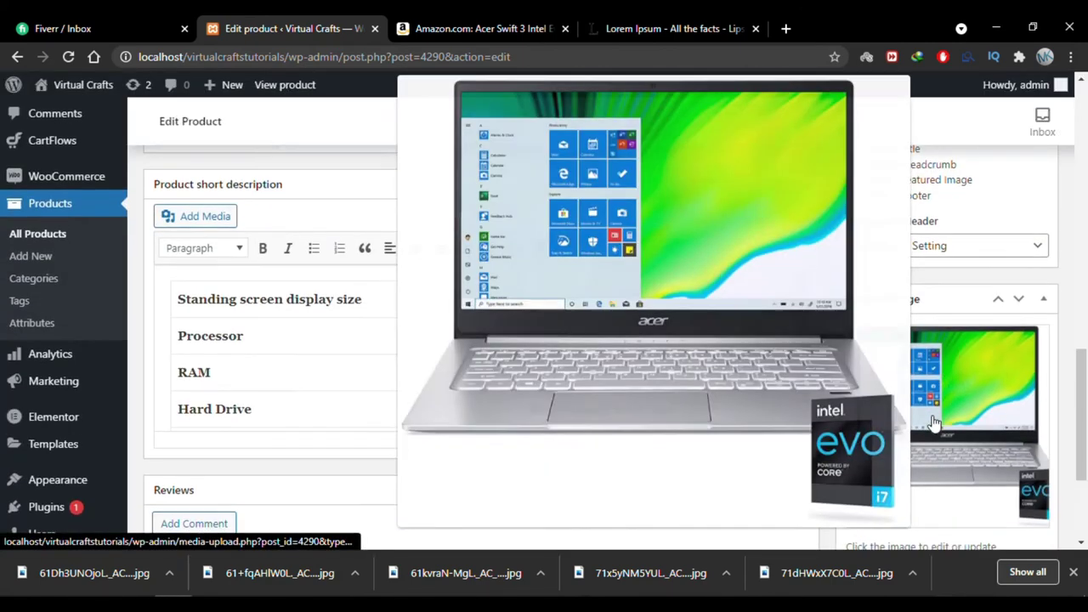
pyautogui.scroll(-3, 931, 413)
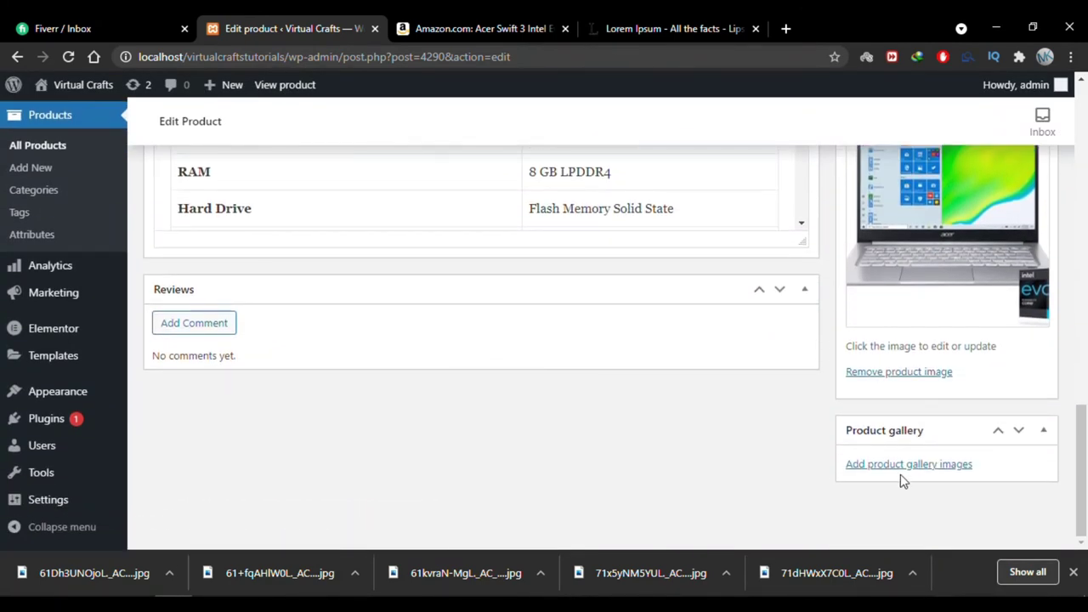
# - Upload six laptop photos, starting from 61d5oGFiASL._AC_SL1500_.jpg, and add them to the gallery
pyautogui.click(908, 470)
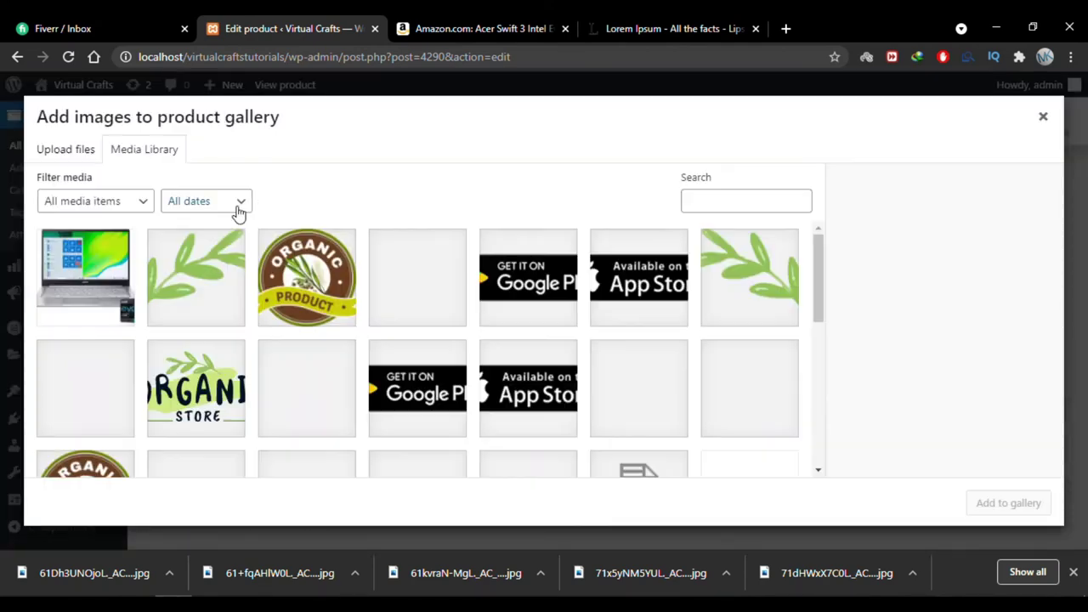
pyautogui.click(89, 162)
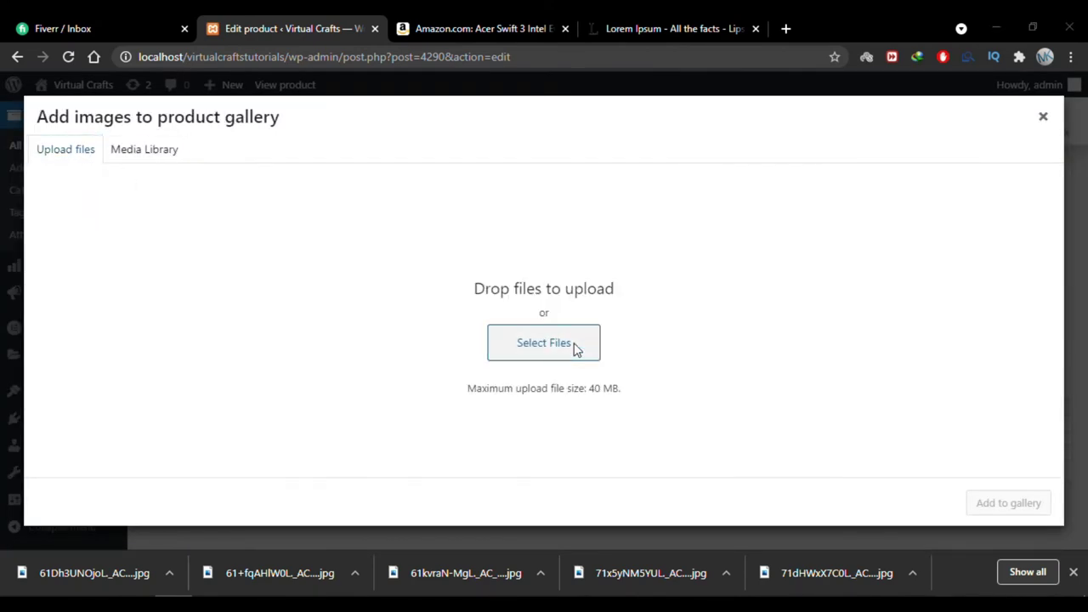
pyautogui.click(576, 345)
pyautogui.click(663, 176)
pyautogui.hotkey('shift', 'Left')
pyautogui.hotkey('shift', 'Left')
pyautogui.hotkey('shift', 'Left')
pyautogui.hotkey('shift', 'Left')
pyautogui.hotkey('shift', 'Left')
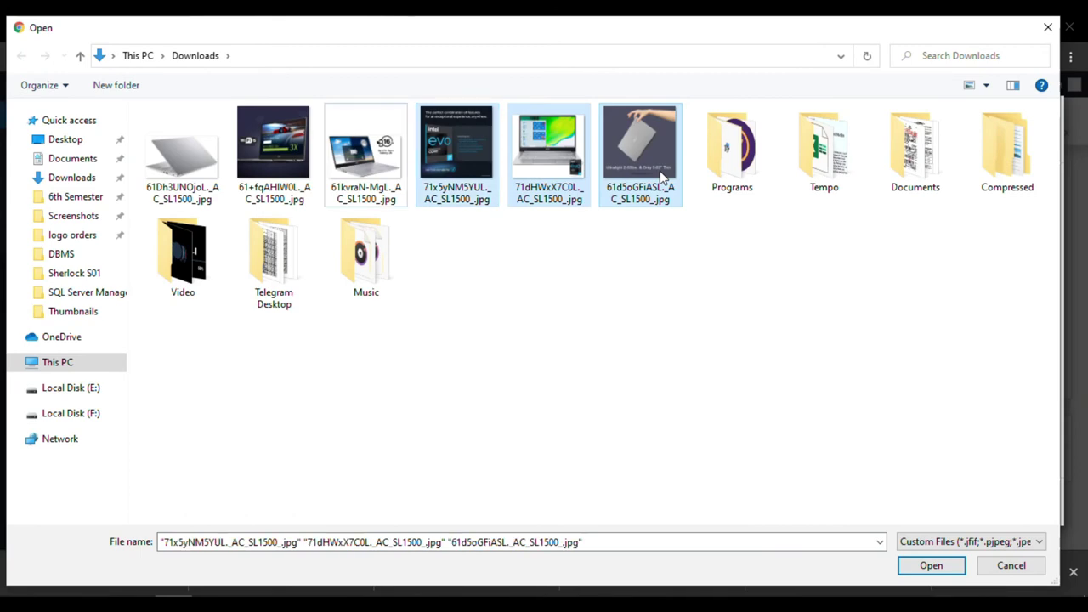
pyautogui.press('Return')
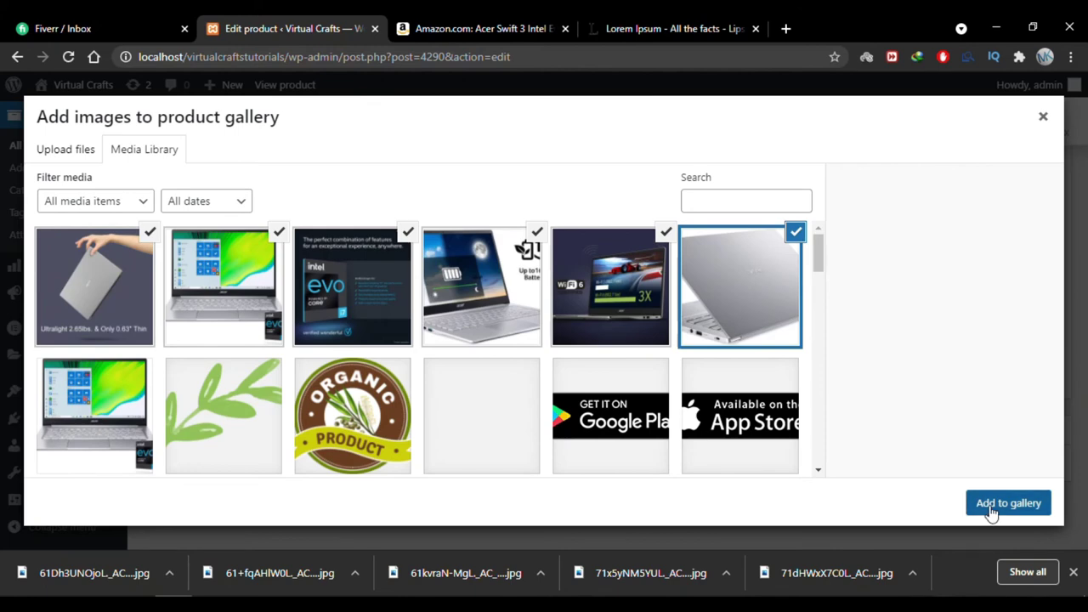
pyautogui.click(991, 505)
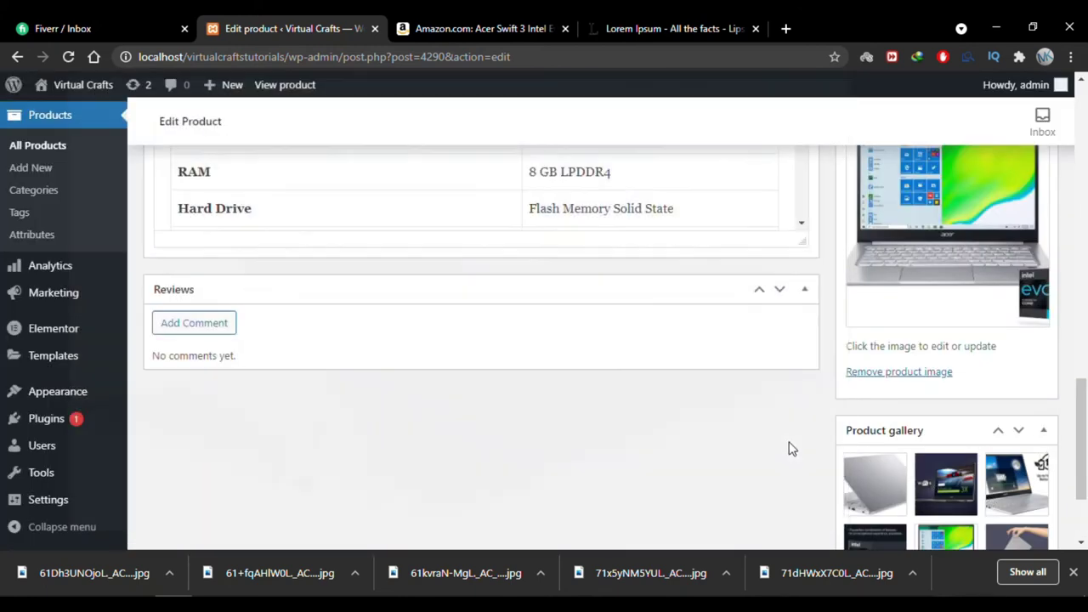
# - Update the product and open its storefront preview
pyautogui.scroll(-1, 790, 448)
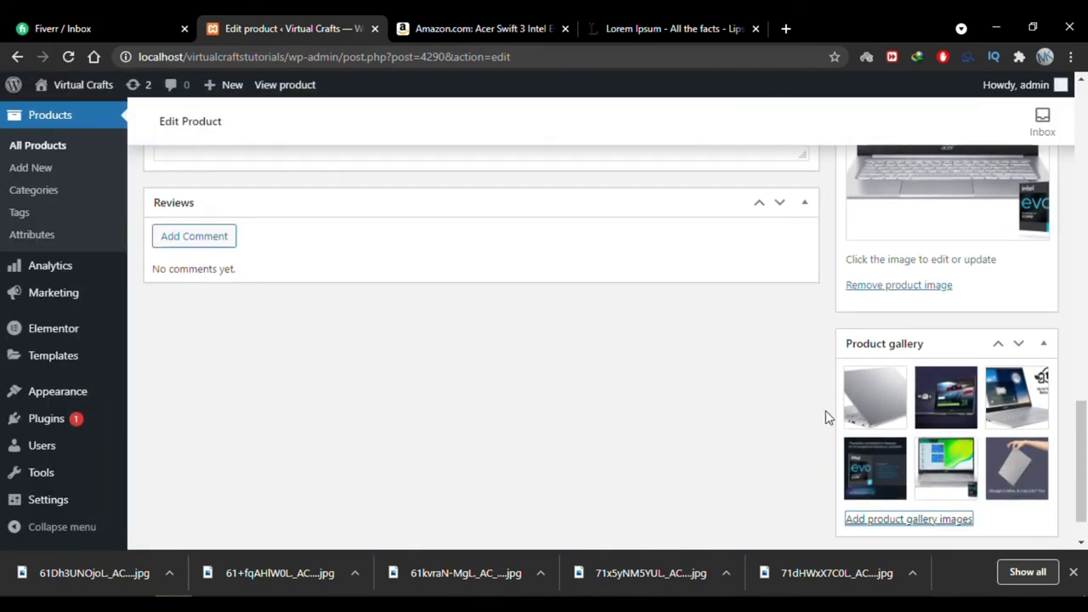
pyautogui.scroll(15, 750, 445)
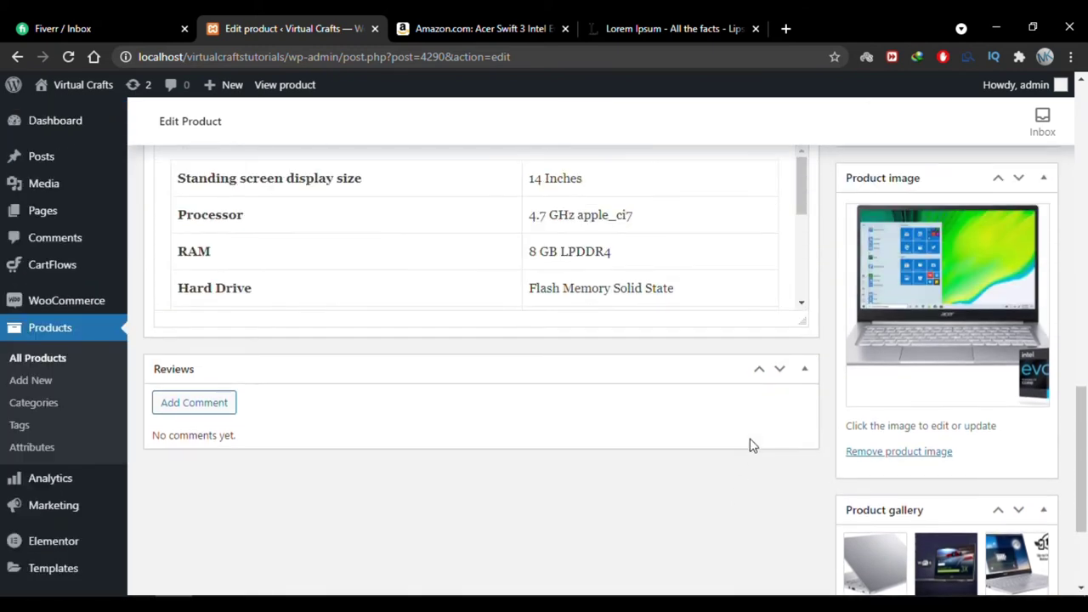
pyautogui.scroll(2, 826, 313)
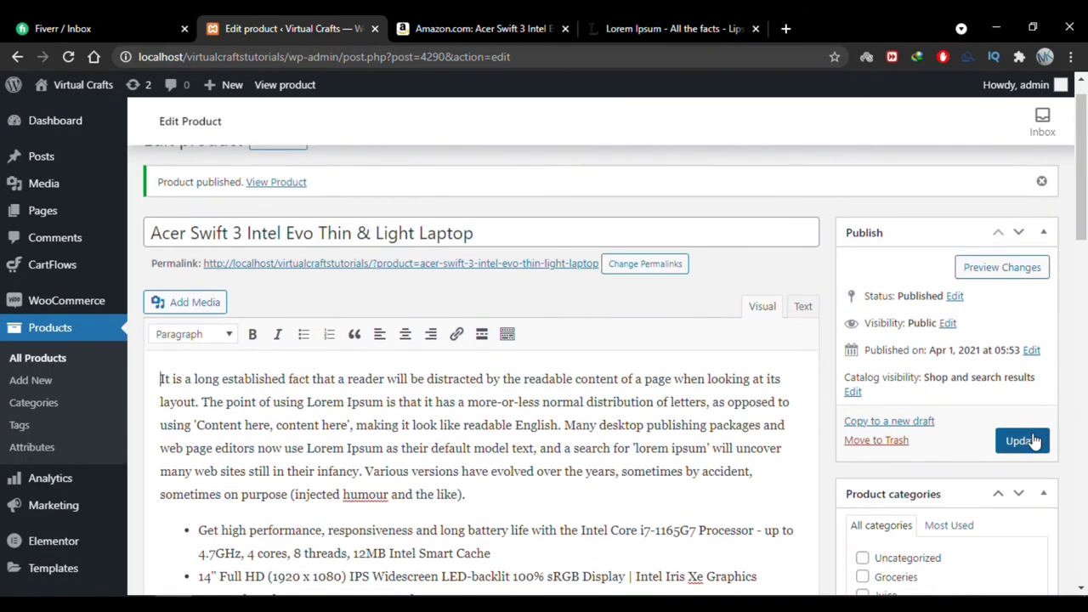
pyautogui.click(1029, 440)
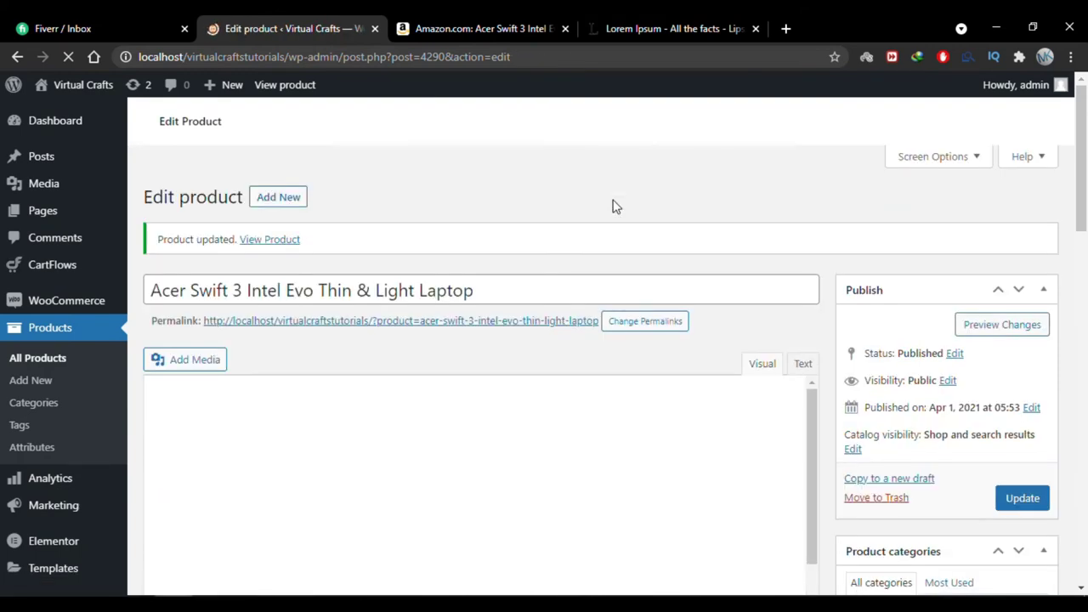
pyautogui.click(1013, 301)
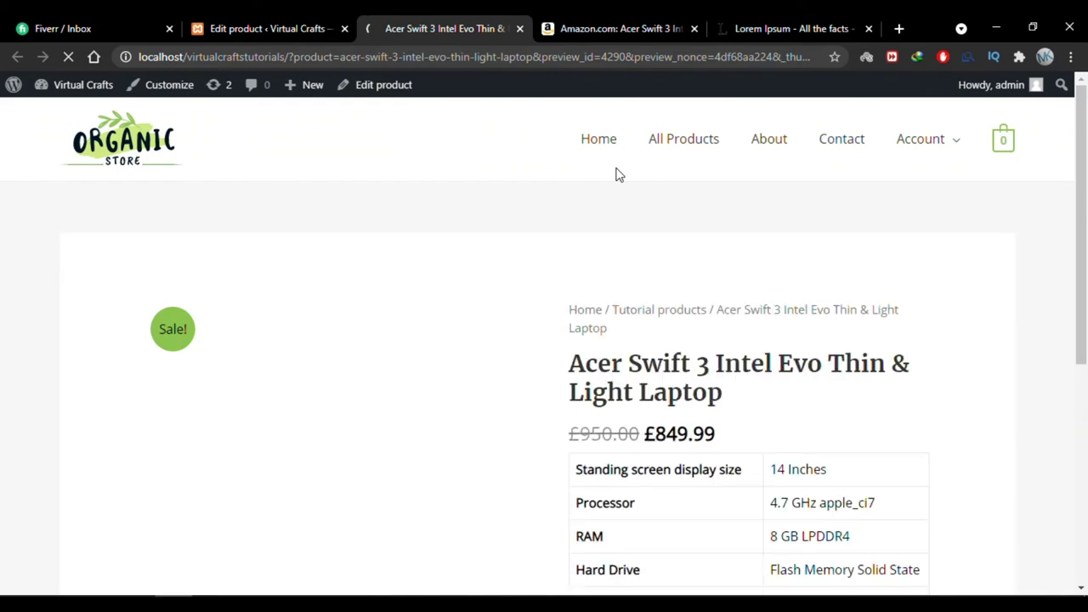
# - Browse the gallery photos, including the Ultralight and Intel evo slides
pyautogui.scroll(-2, 11, 449)
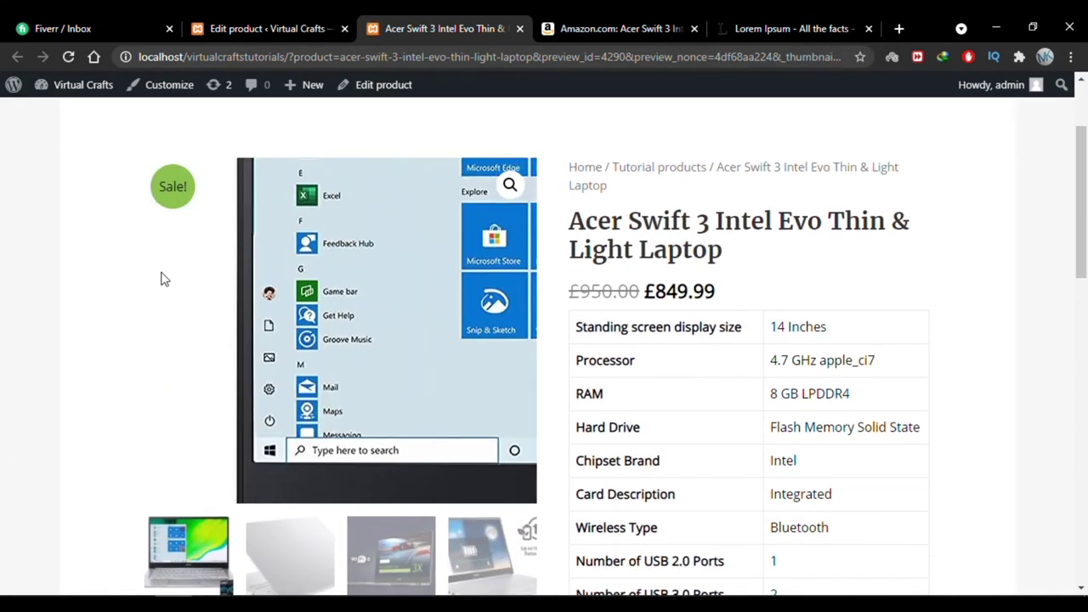
pyautogui.scroll(-2, 472, 353)
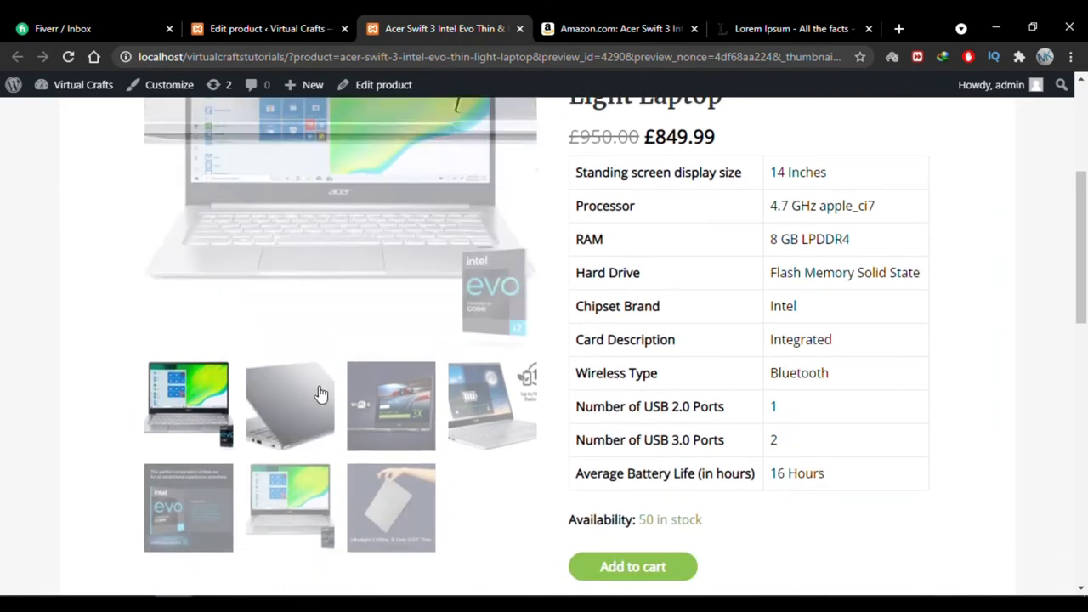
pyautogui.click(323, 393)
pyautogui.click(406, 301)
pyautogui.scroll(2, 408, 303)
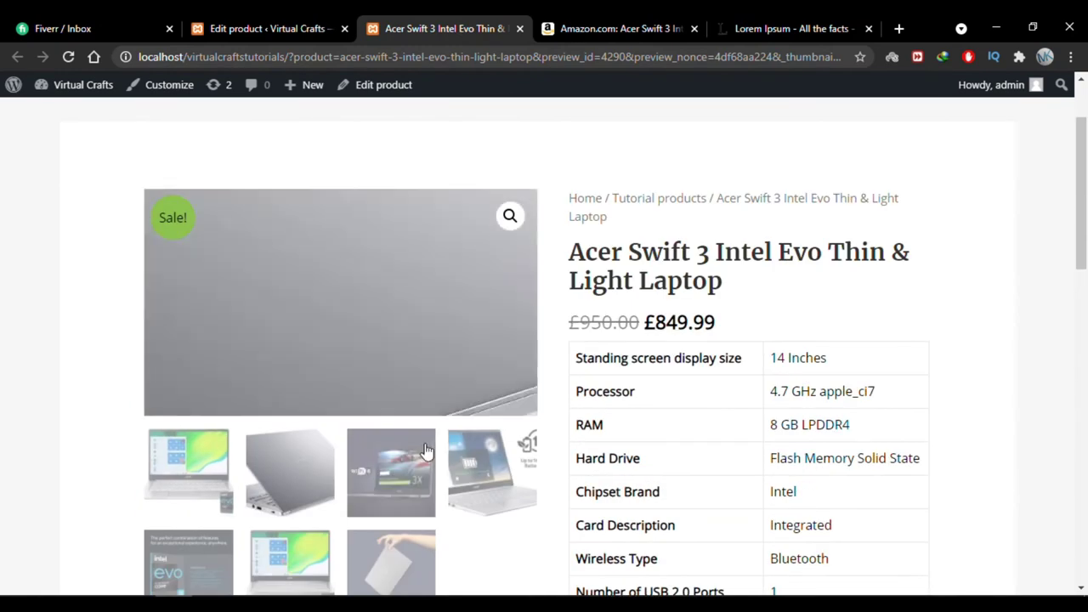
pyautogui.scroll(-3, 484, 502)
pyautogui.click(493, 457)
pyautogui.click(386, 395)
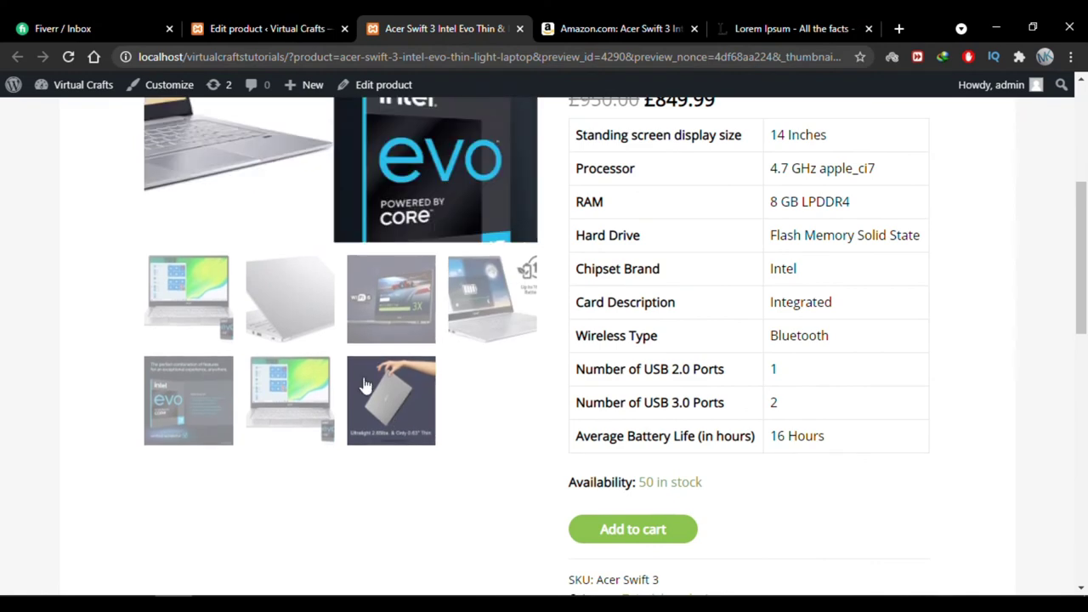
pyautogui.click(185, 508)
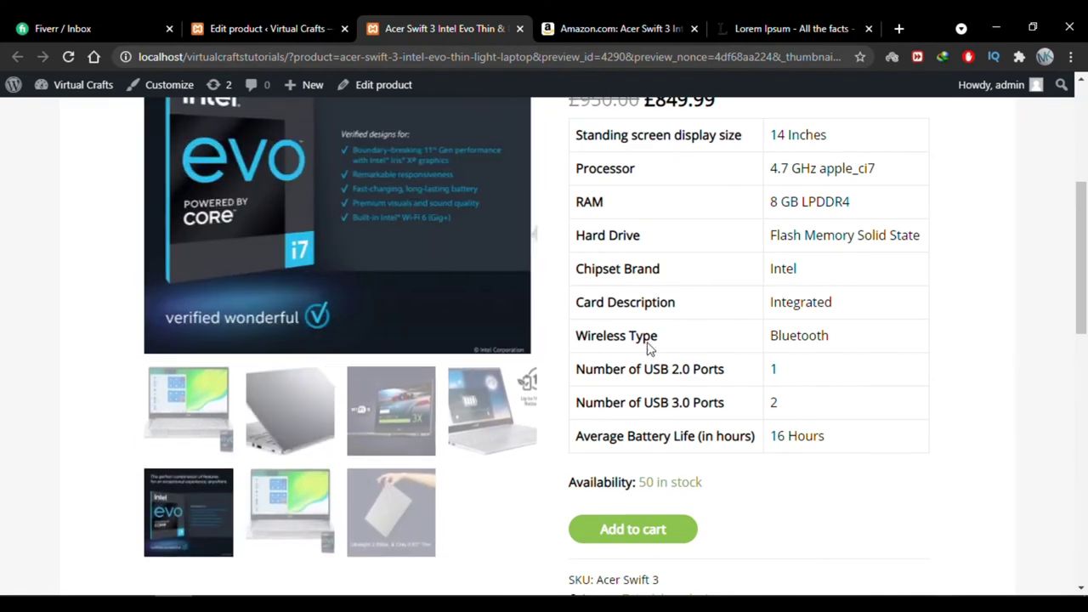
pyautogui.scroll(3, 989, 340)
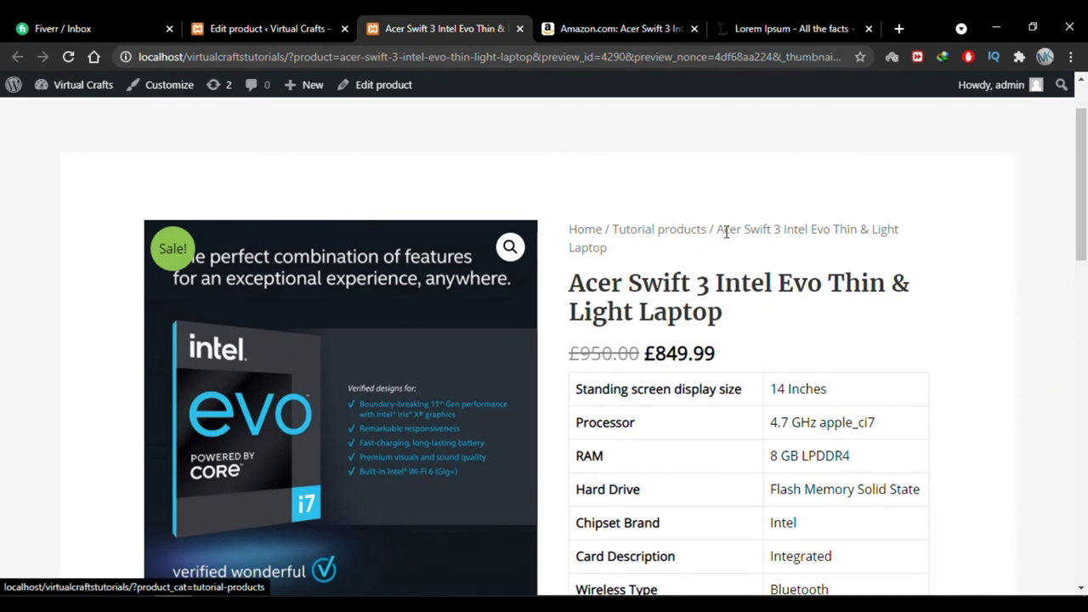
# - Highlight the breadcrumb product name, the product title and the crossed-out old price
pyautogui.moveTo(719, 228); pyautogui.dragTo(720, 248)
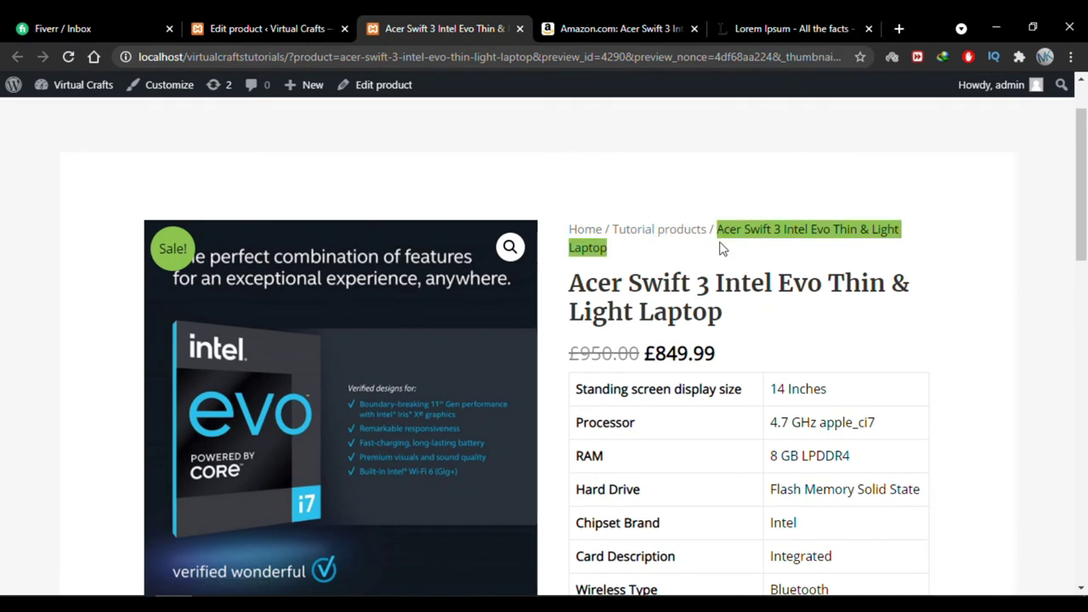
pyautogui.click(580, 304)
pyautogui.moveTo(575, 284); pyautogui.dragTo(743, 321)
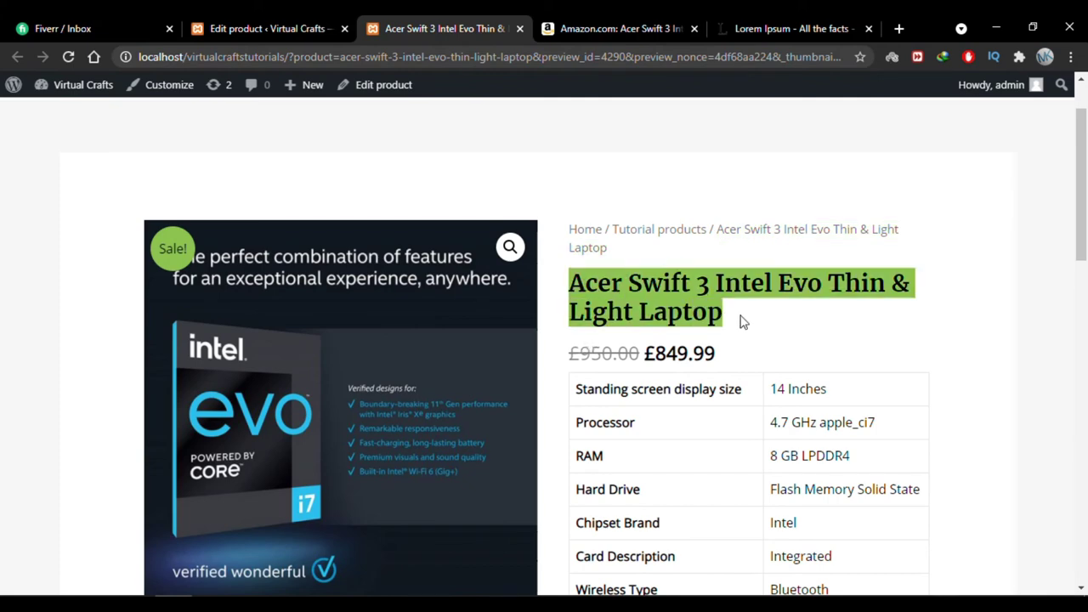
pyautogui.click(748, 325)
pyautogui.scroll(-2, 977, 309)
pyautogui.moveTo(728, 180); pyautogui.dragTo(573, 180)
pyautogui.doubleClick(623, 179)
# - Inspect the product details, highlighting the SKU value Acer Swift 3
pyautogui.scroll(-1, 684, 247)
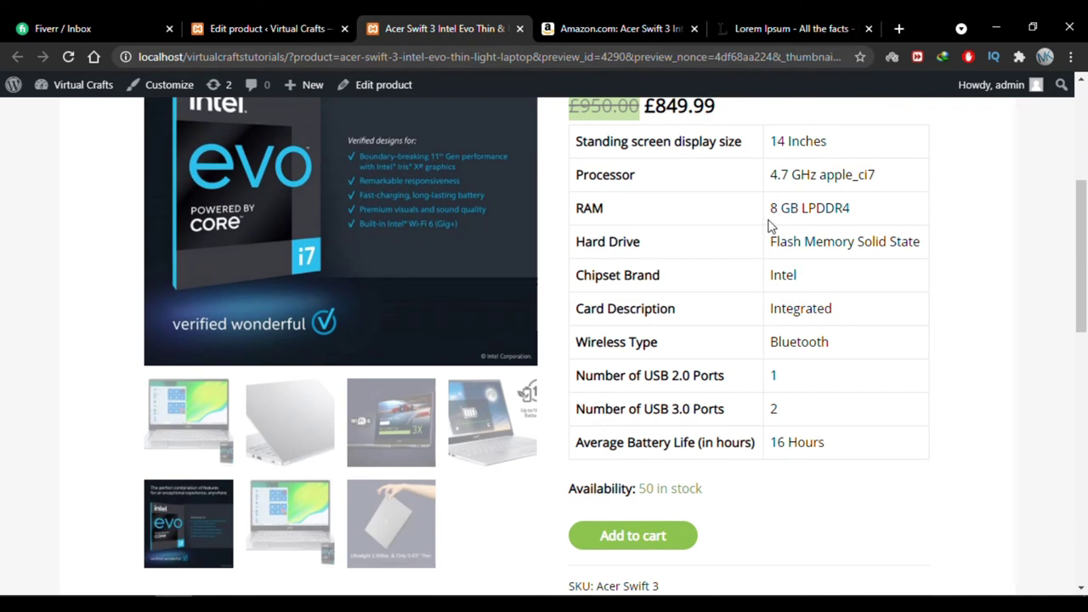
pyautogui.scroll(1, 743, 289)
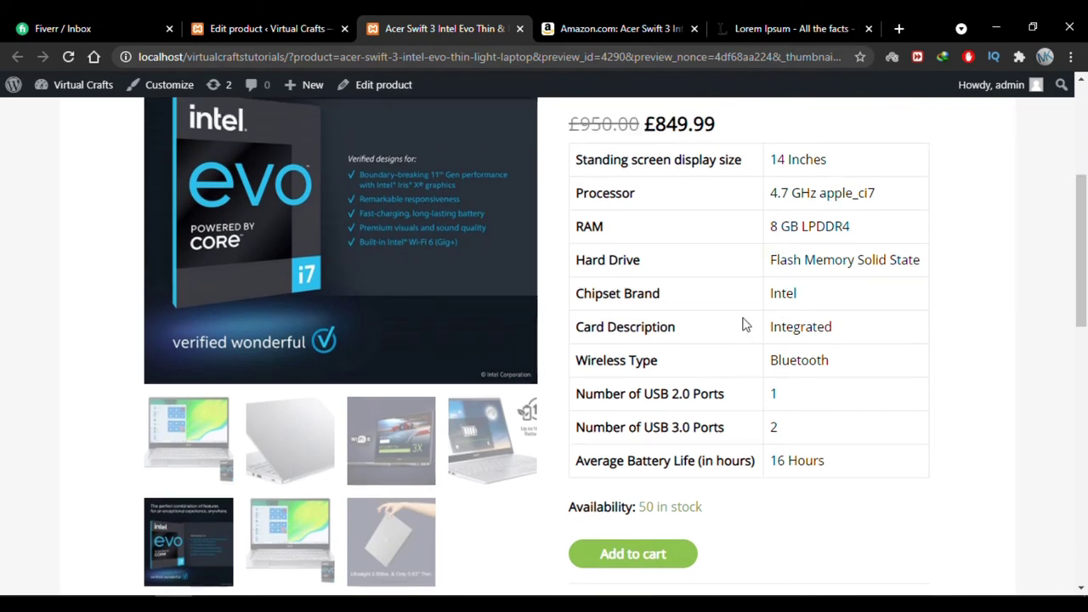
pyautogui.scroll(-3, 743, 323)
pyautogui.moveTo(704, 370); pyautogui.dragTo(558, 369)
pyautogui.click(671, 370)
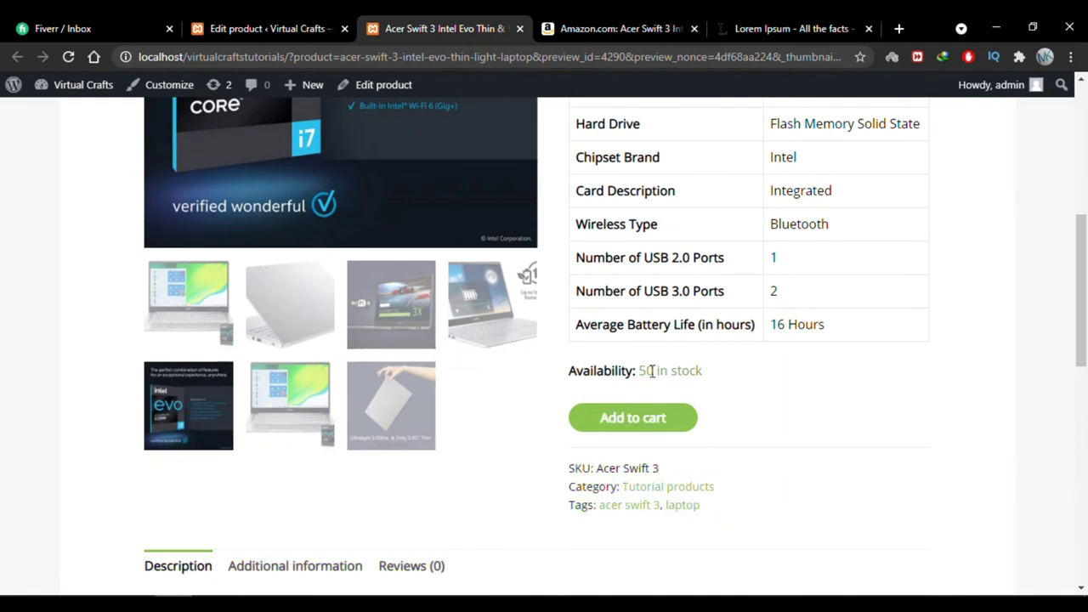
pyautogui.scroll(-1, 653, 374)
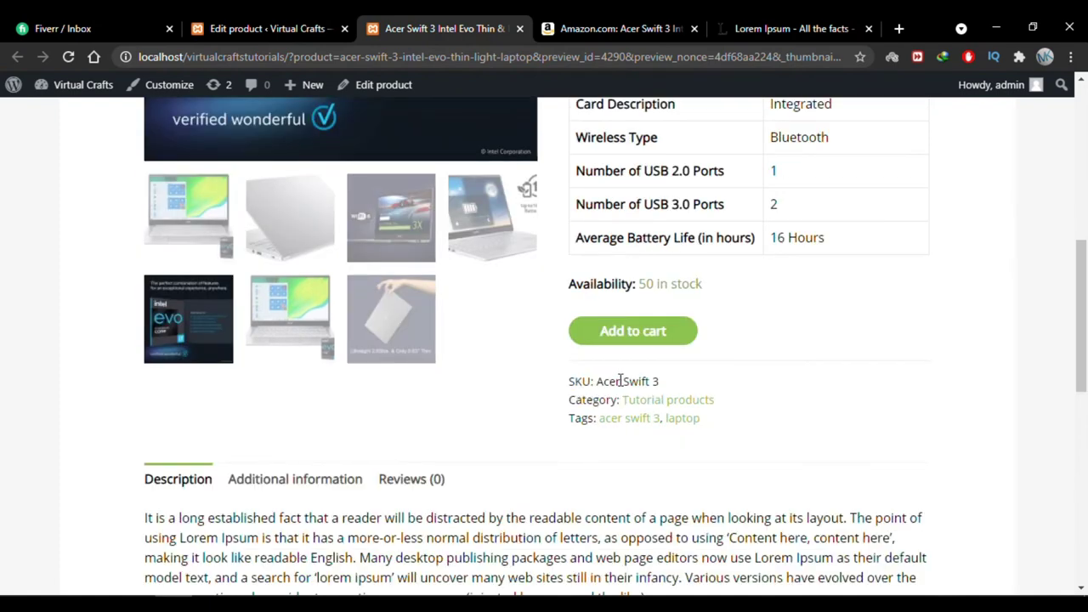
pyautogui.moveTo(599, 381); pyautogui.dragTo(671, 384)
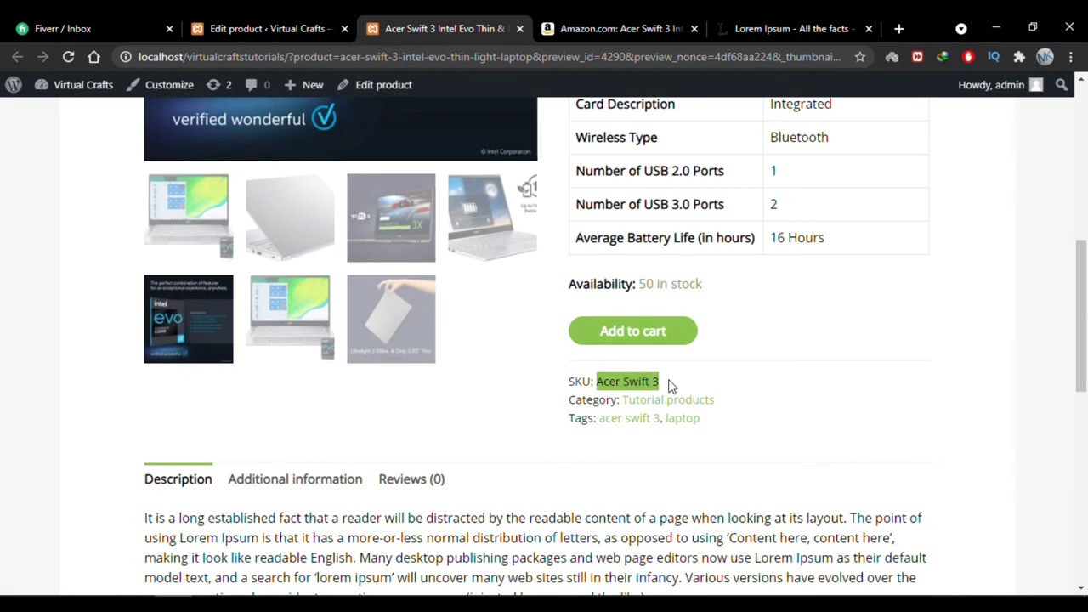
pyautogui.click(677, 440)
# - View Screen Size and Memory under Additional information, then the Reviews (0) tab
pyautogui.scroll(-1, 382, 463)
pyautogui.scroll(-3, 380, 464)
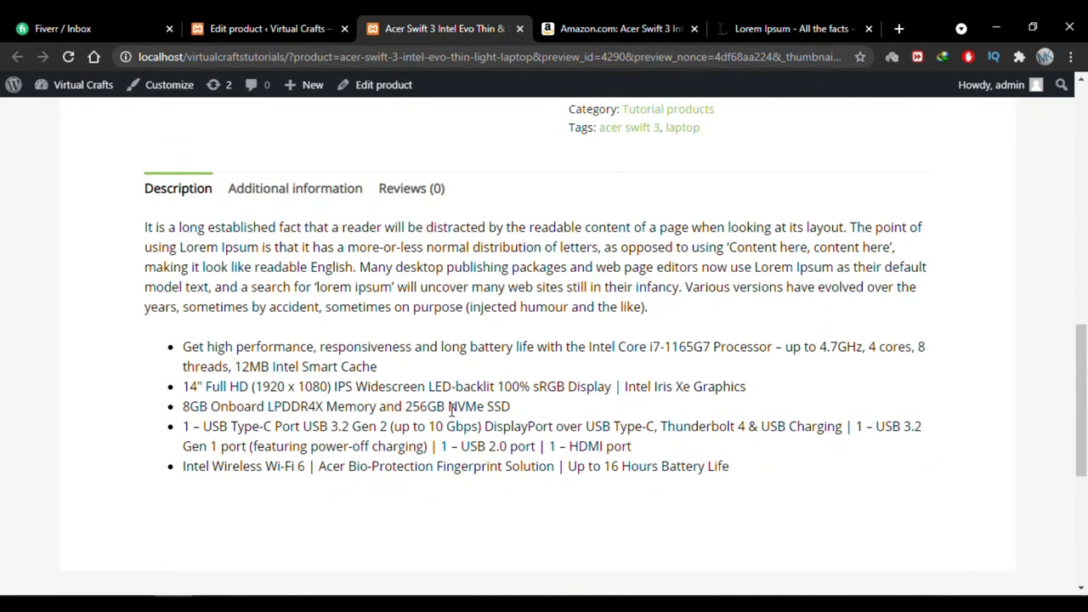
pyautogui.click(313, 195)
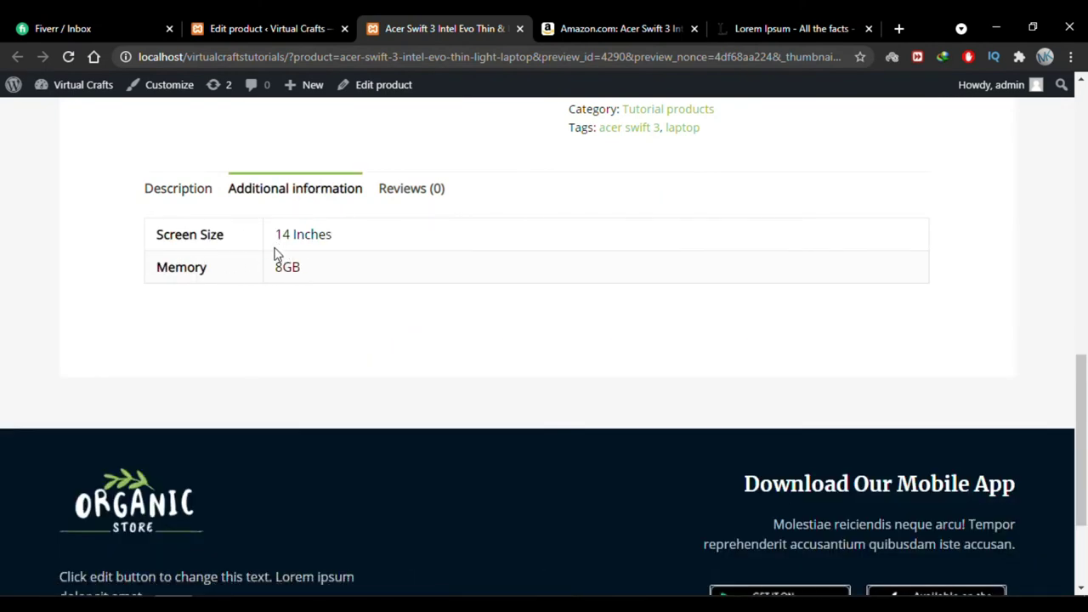
pyautogui.scroll(1, 340, 242)
pyautogui.click(424, 228)
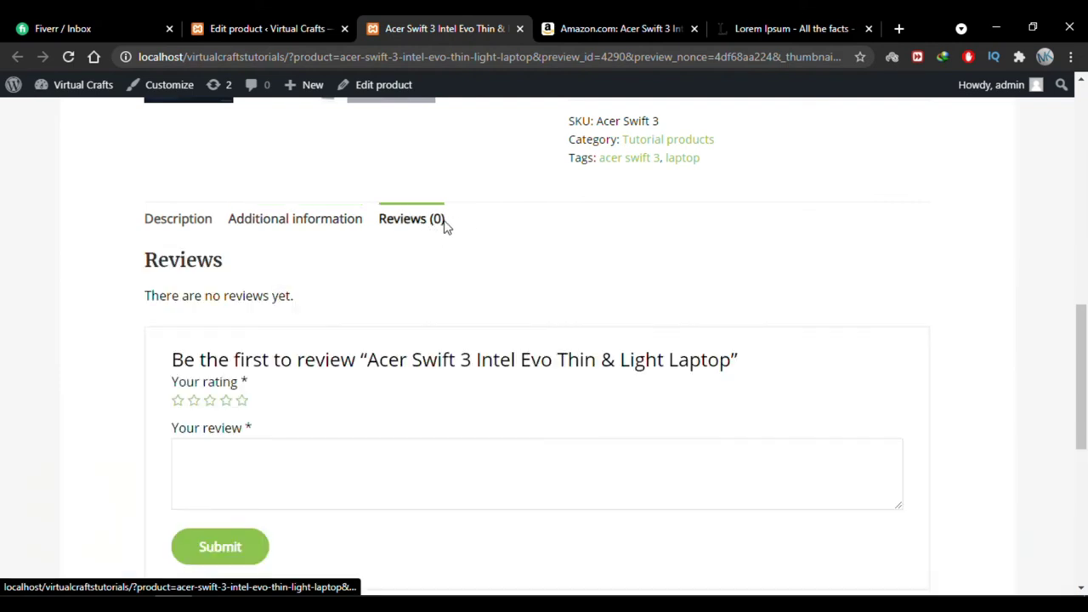
# - Rate the laptop five stars, write the review 'Great' and submit it
pyautogui.scroll(-1, 447, 286)
pyautogui.click(269, 364)
pyautogui.click(242, 309)
pyautogui.click(245, 379)
pyautogui.write('Great')
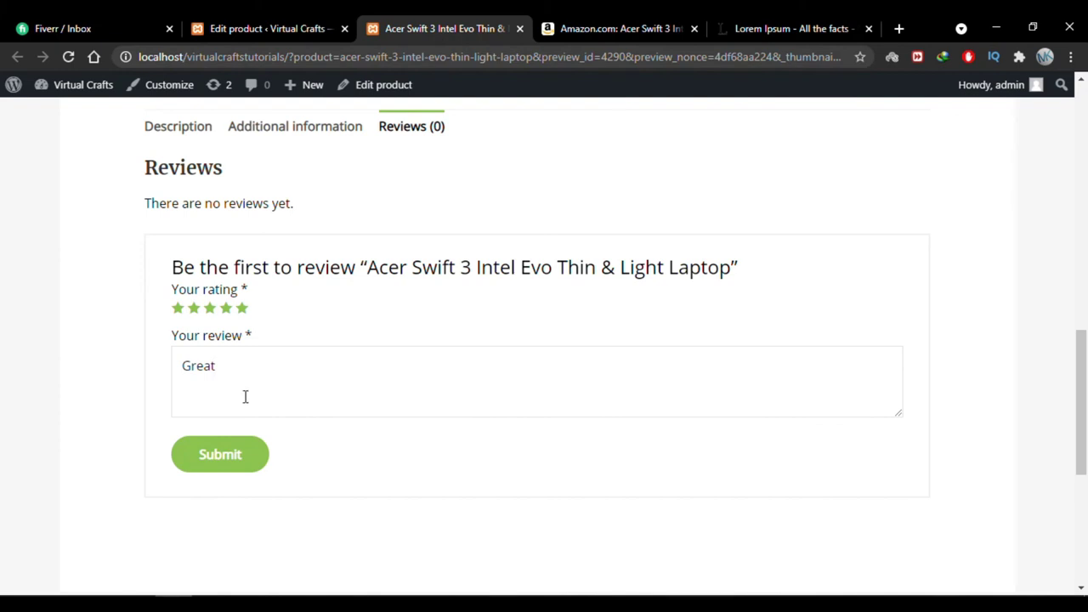
pyautogui.click(202, 501)
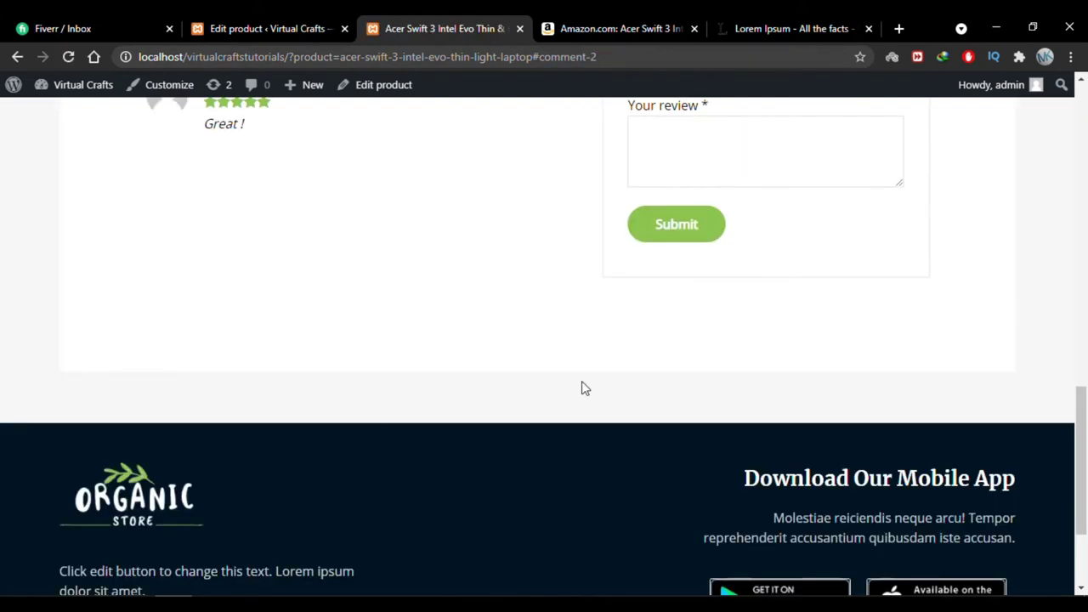
pyautogui.scroll(3, 581, 389)
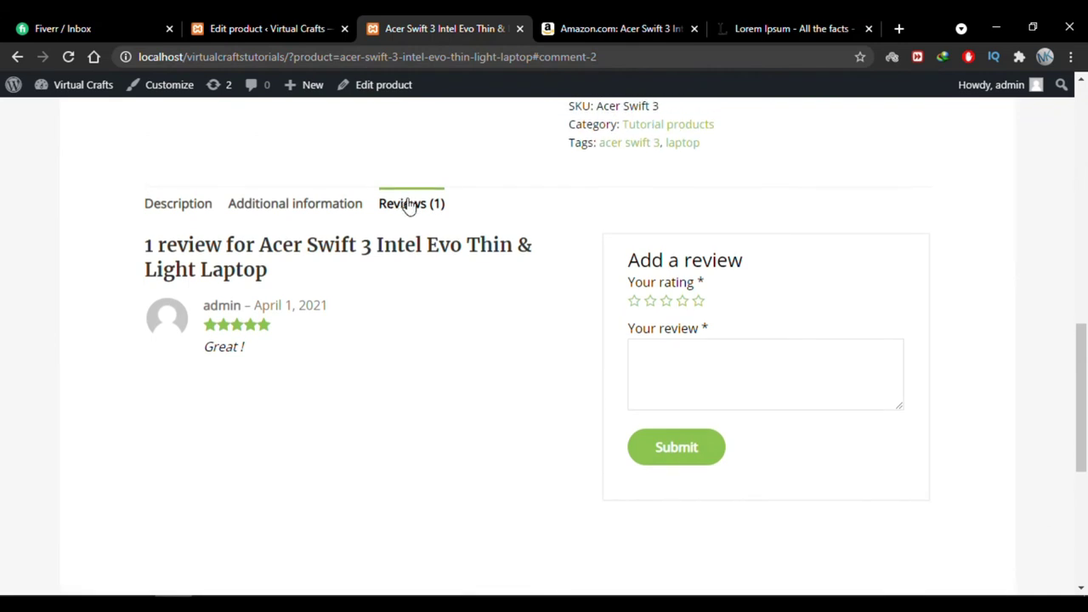
pyautogui.moveTo(206, 310); pyautogui.dragTo(346, 311)
pyautogui.click(269, 329)
pyautogui.scroll(5, 493, 375)
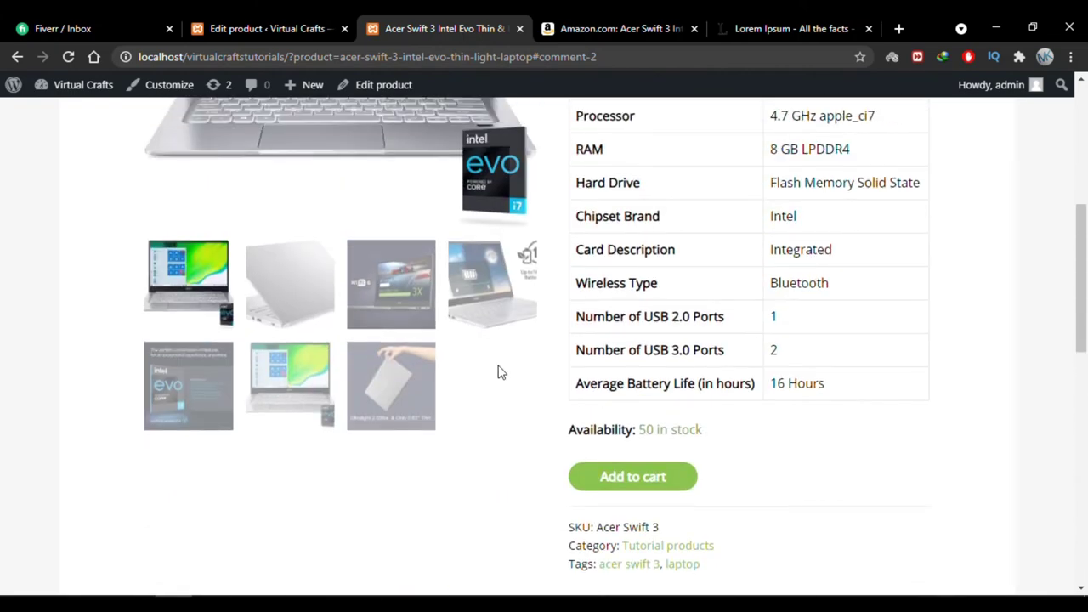
pyautogui.scroll(5, 667, 373)
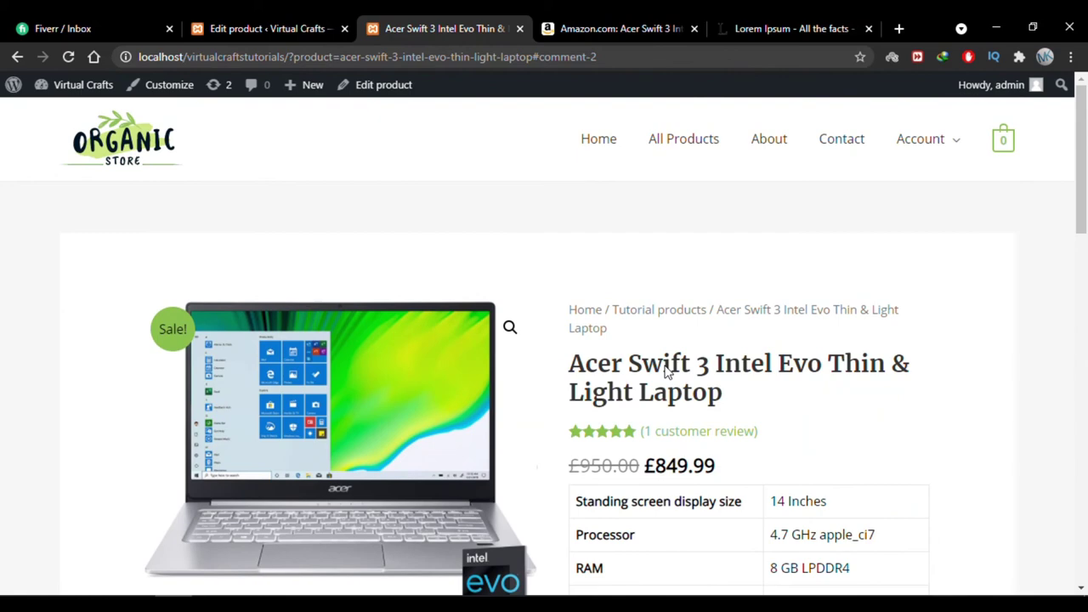
pyautogui.scroll(-3, 867, 393)
pyautogui.scroll(2, 704, 335)
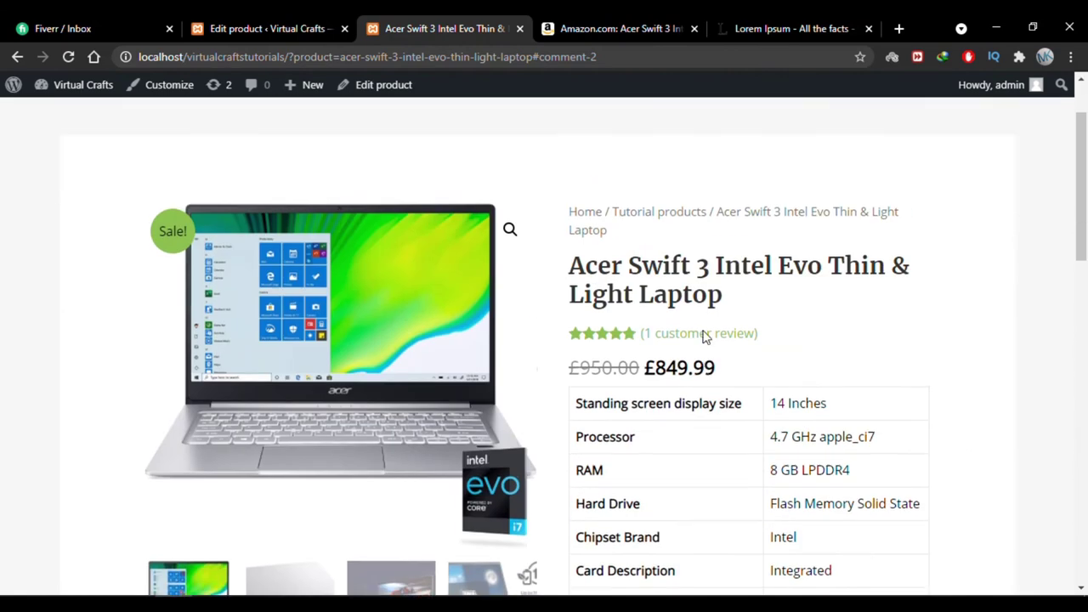
pyautogui.scroll(-3, 705, 335)
pyautogui.scroll(2, 704, 335)
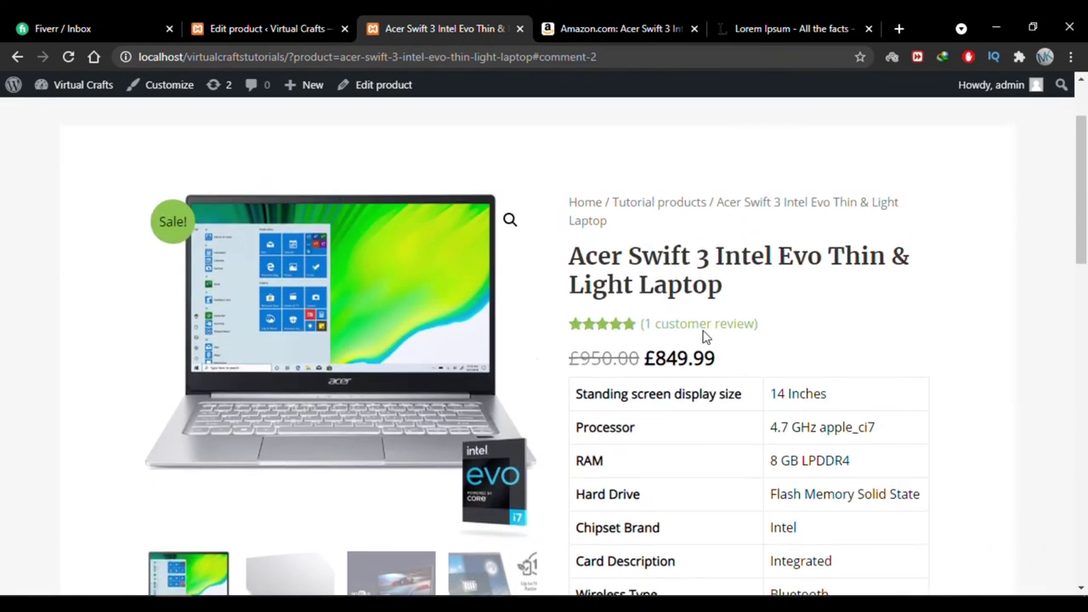
pyautogui.scroll(1, 705, 335)
pyautogui.scroll(-1, 819, 300)
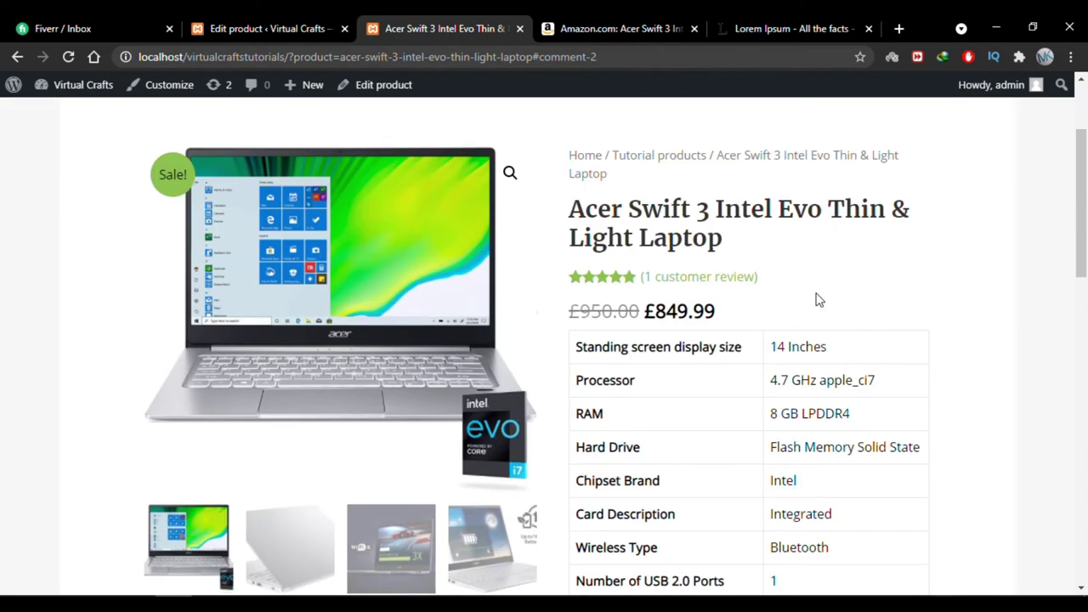